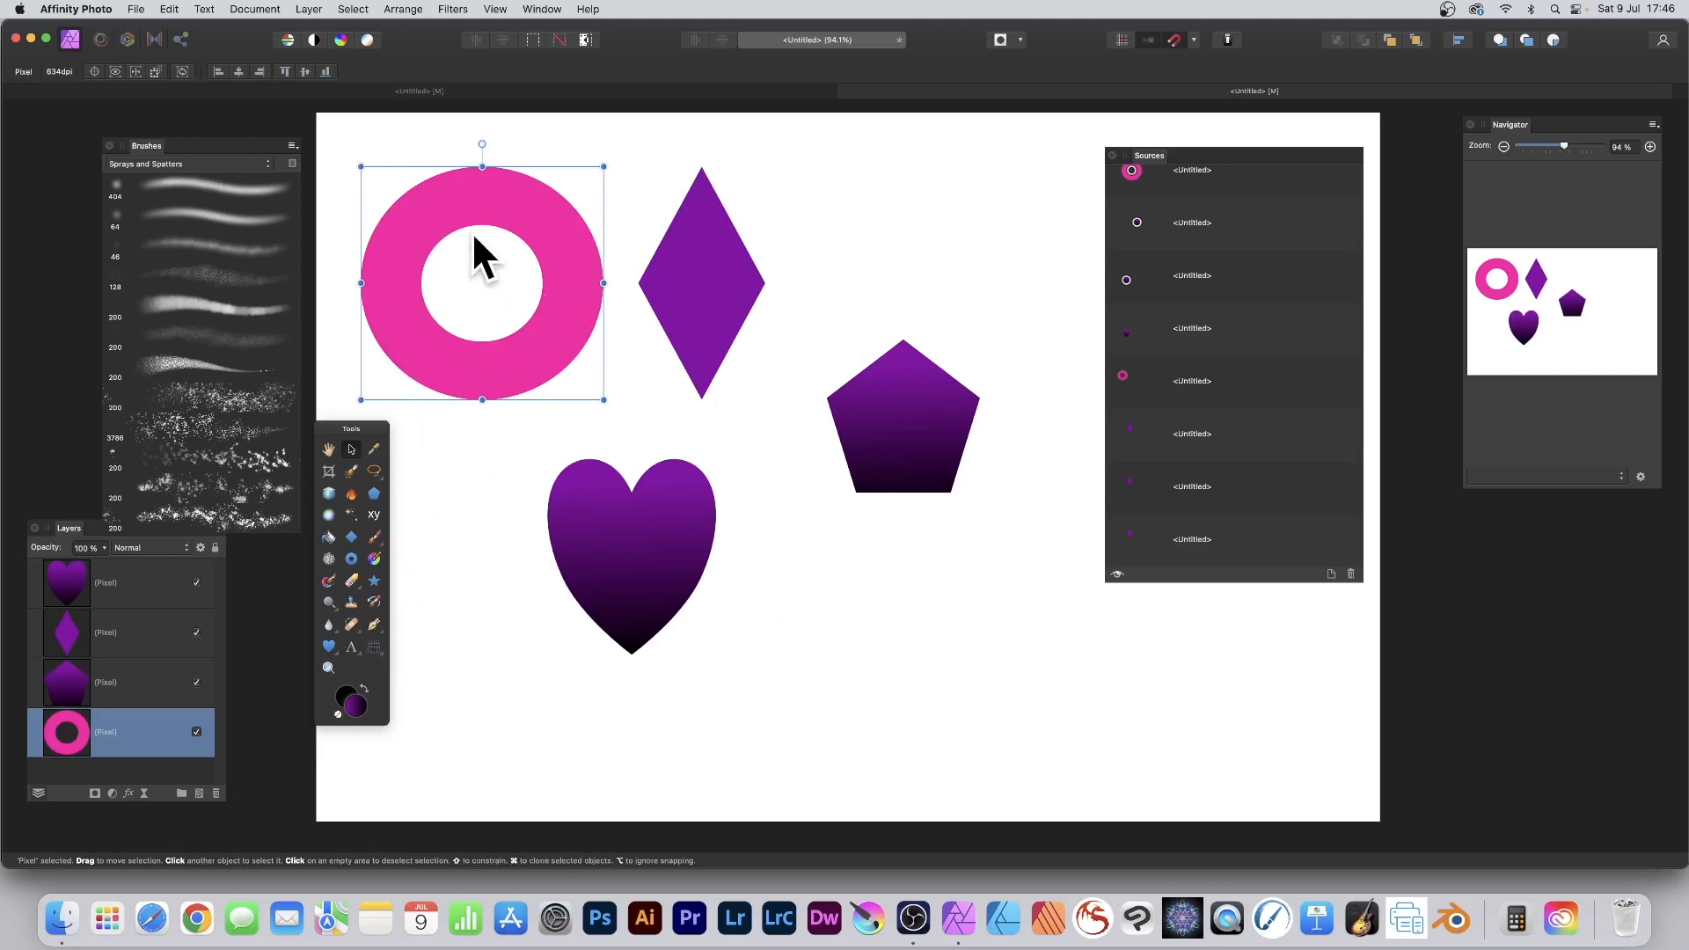
Add the selected pink ring layer as a new global source with the Clone Brush tool
left_click(351, 602)
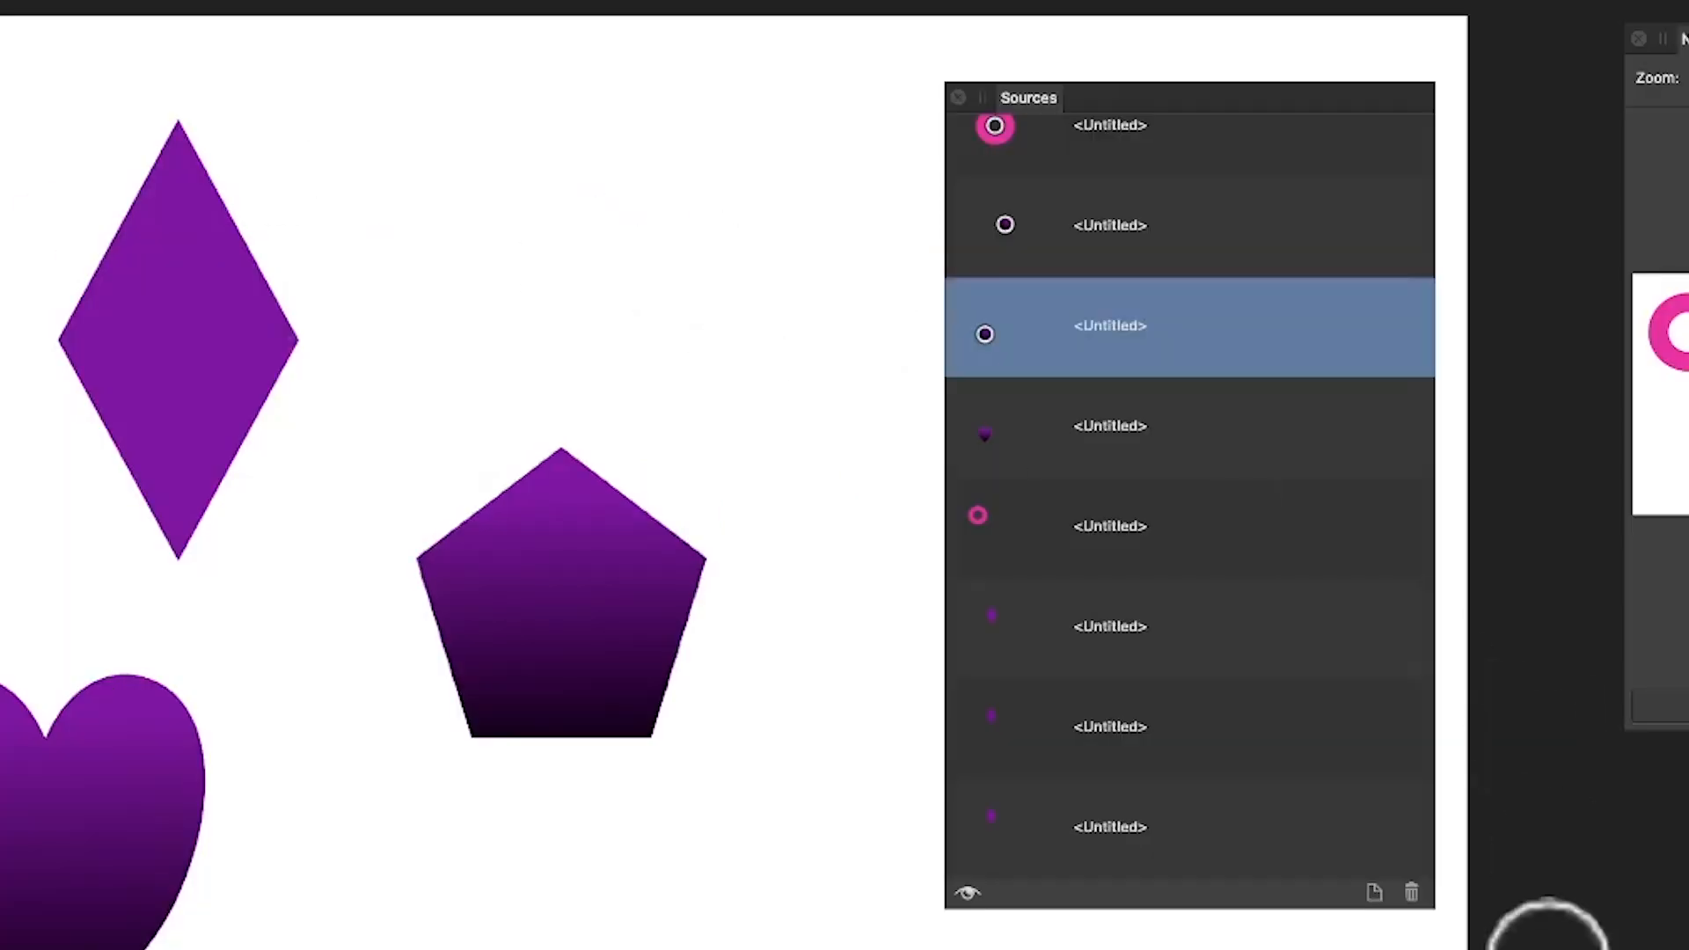
left_click(1374, 893)
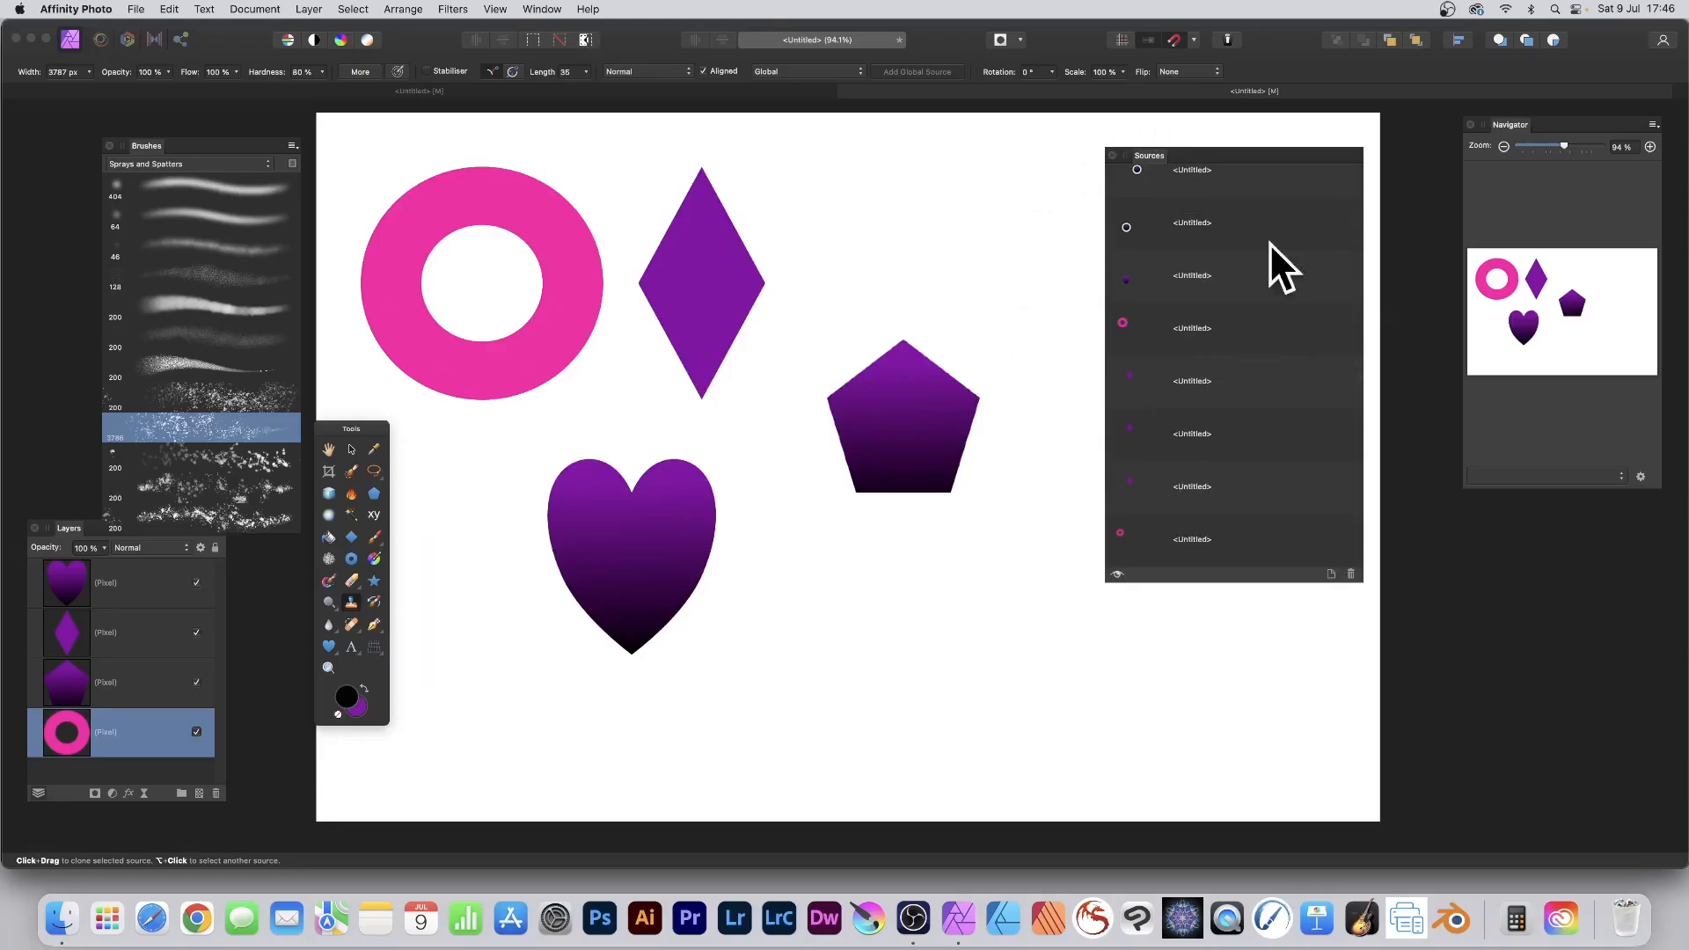
left_click(495, 9)
mouse_move(530, 367)
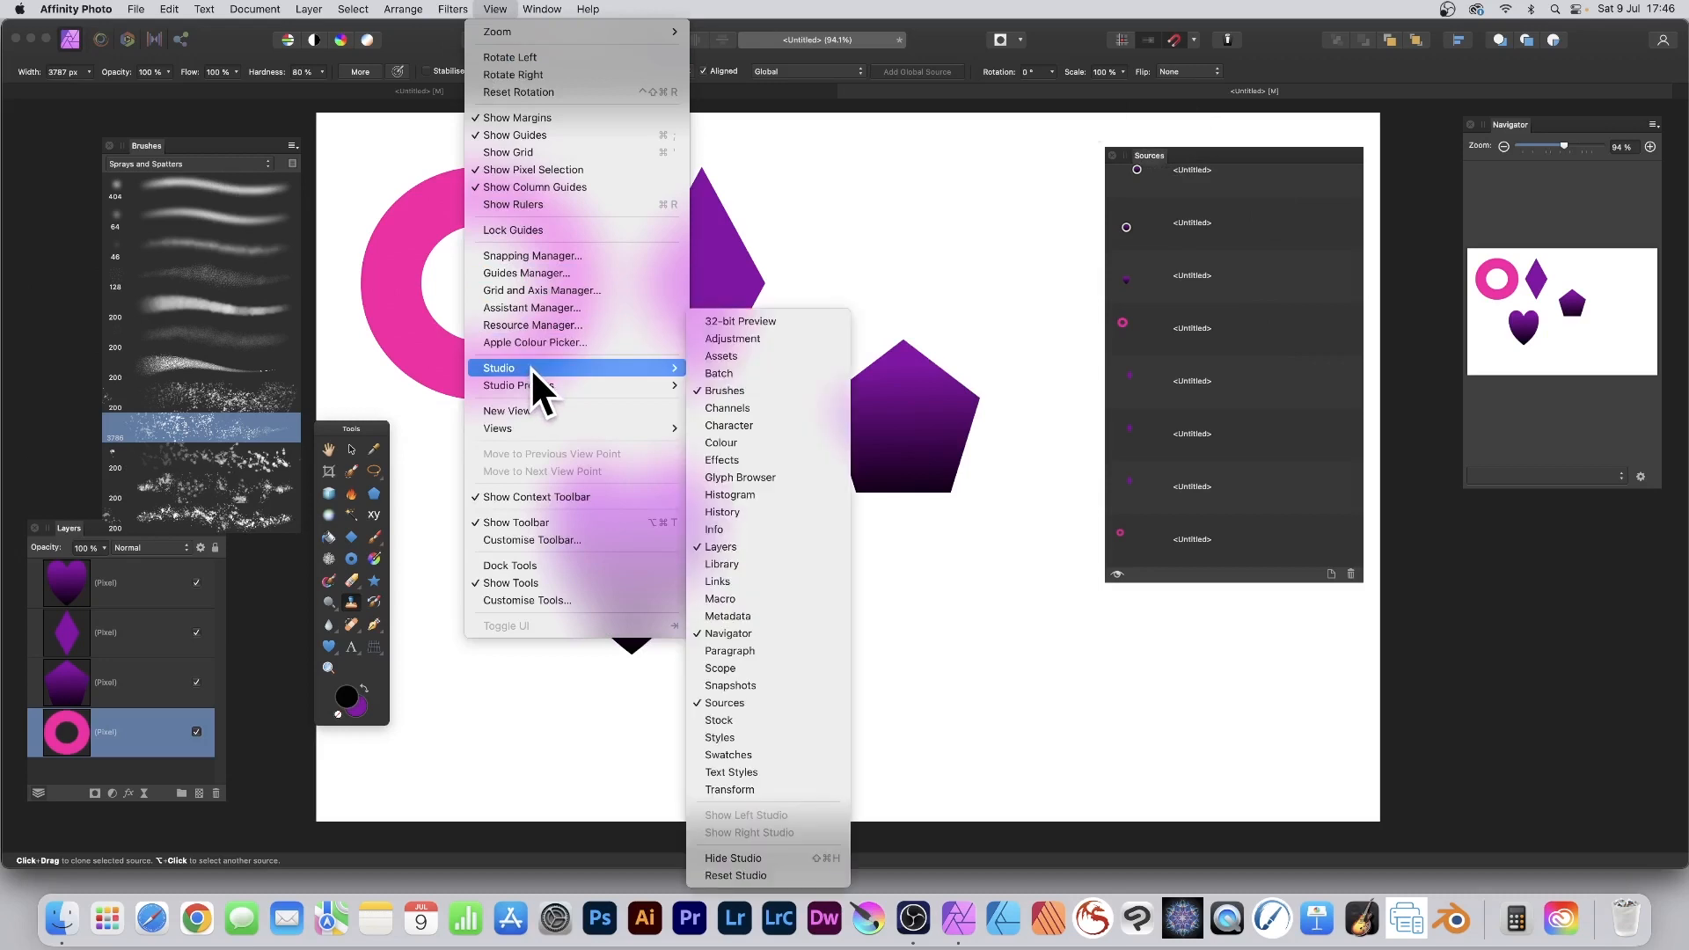
Enlarge the purple gradient pentagon and add it as a new global source for the Clone Brush tool
left_click(352, 449)
left_click(350, 448)
left_click(910, 424)
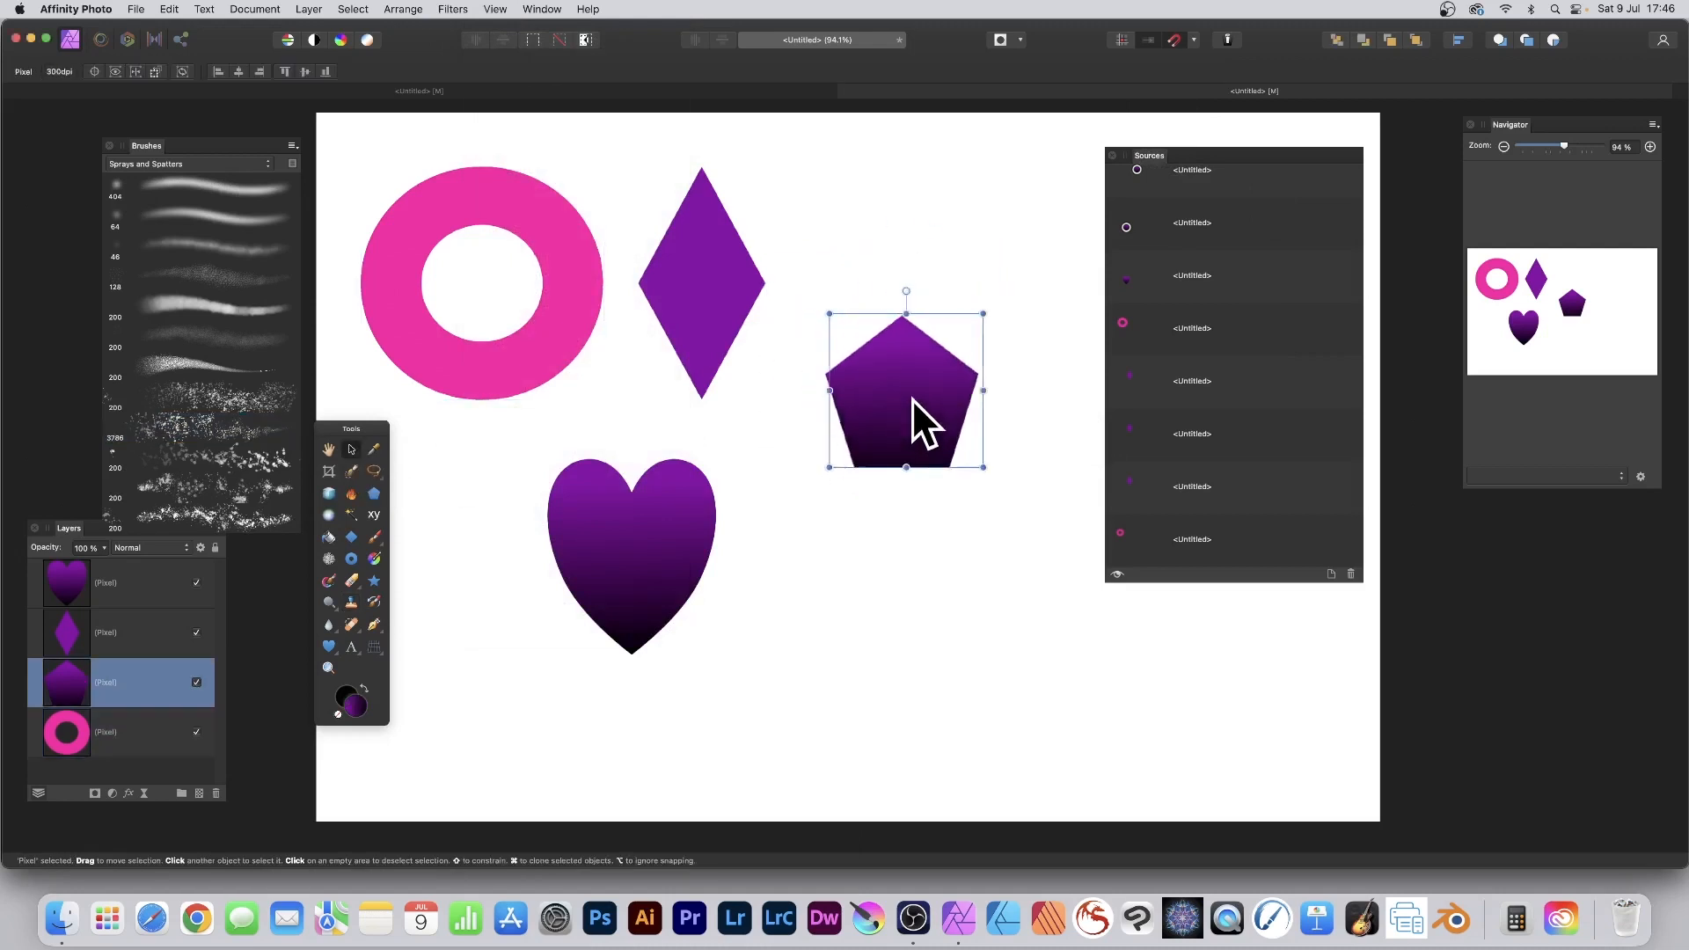
left_click_drag(984, 467, 1032, 529)
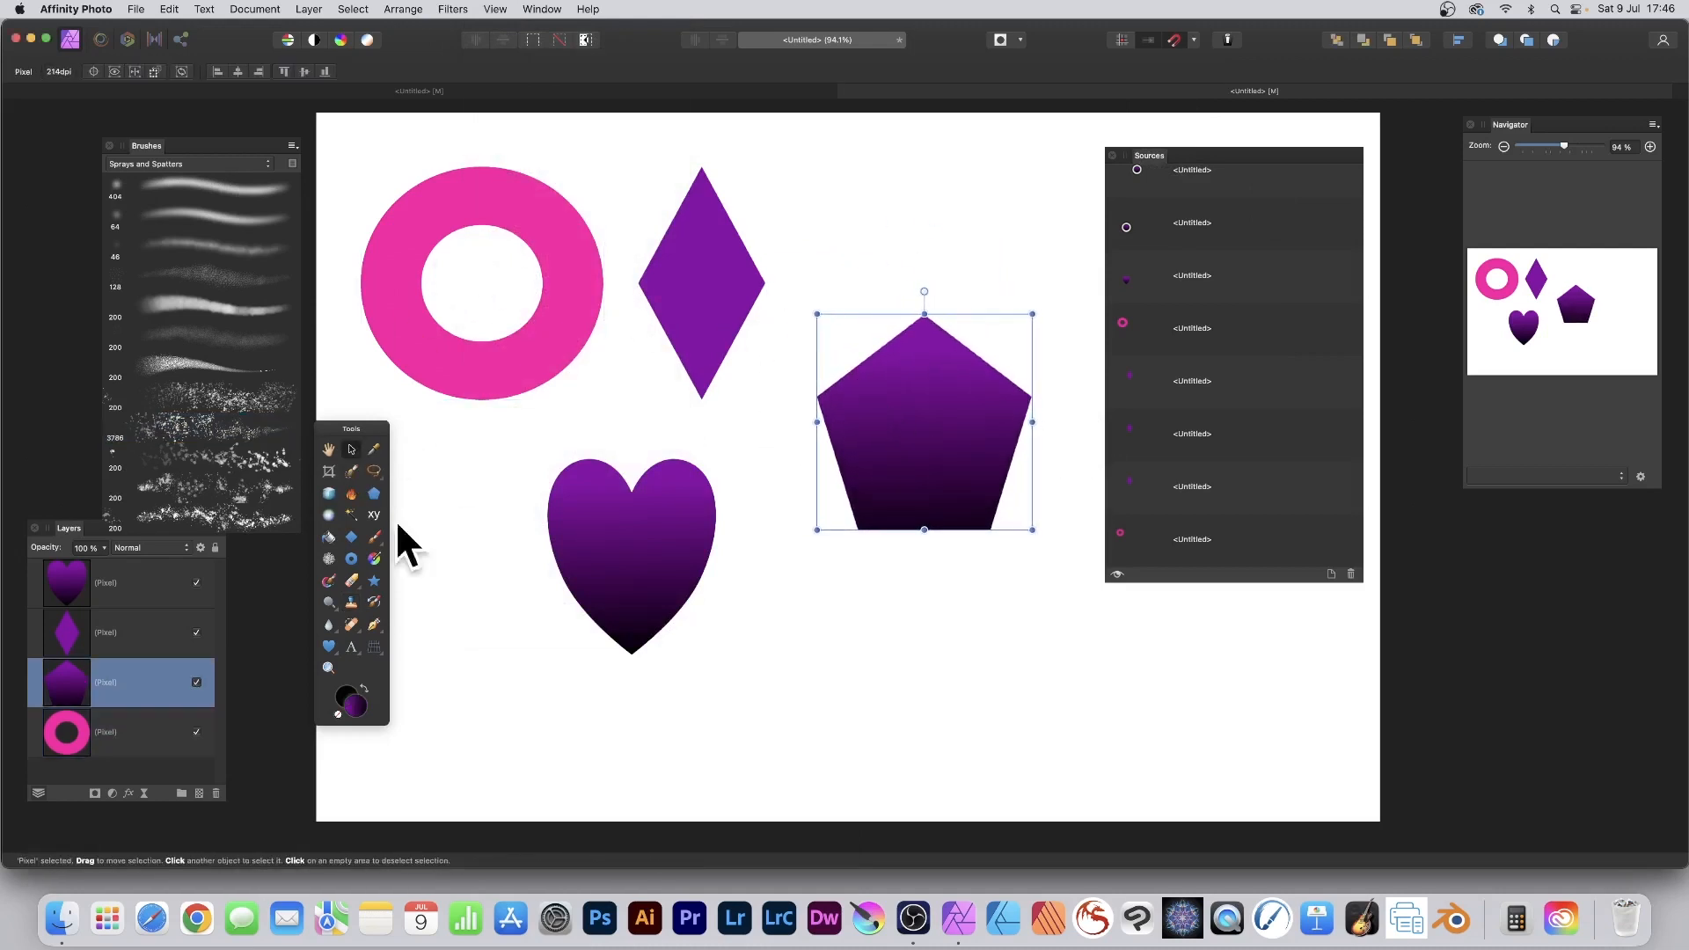
left_click(351, 602)
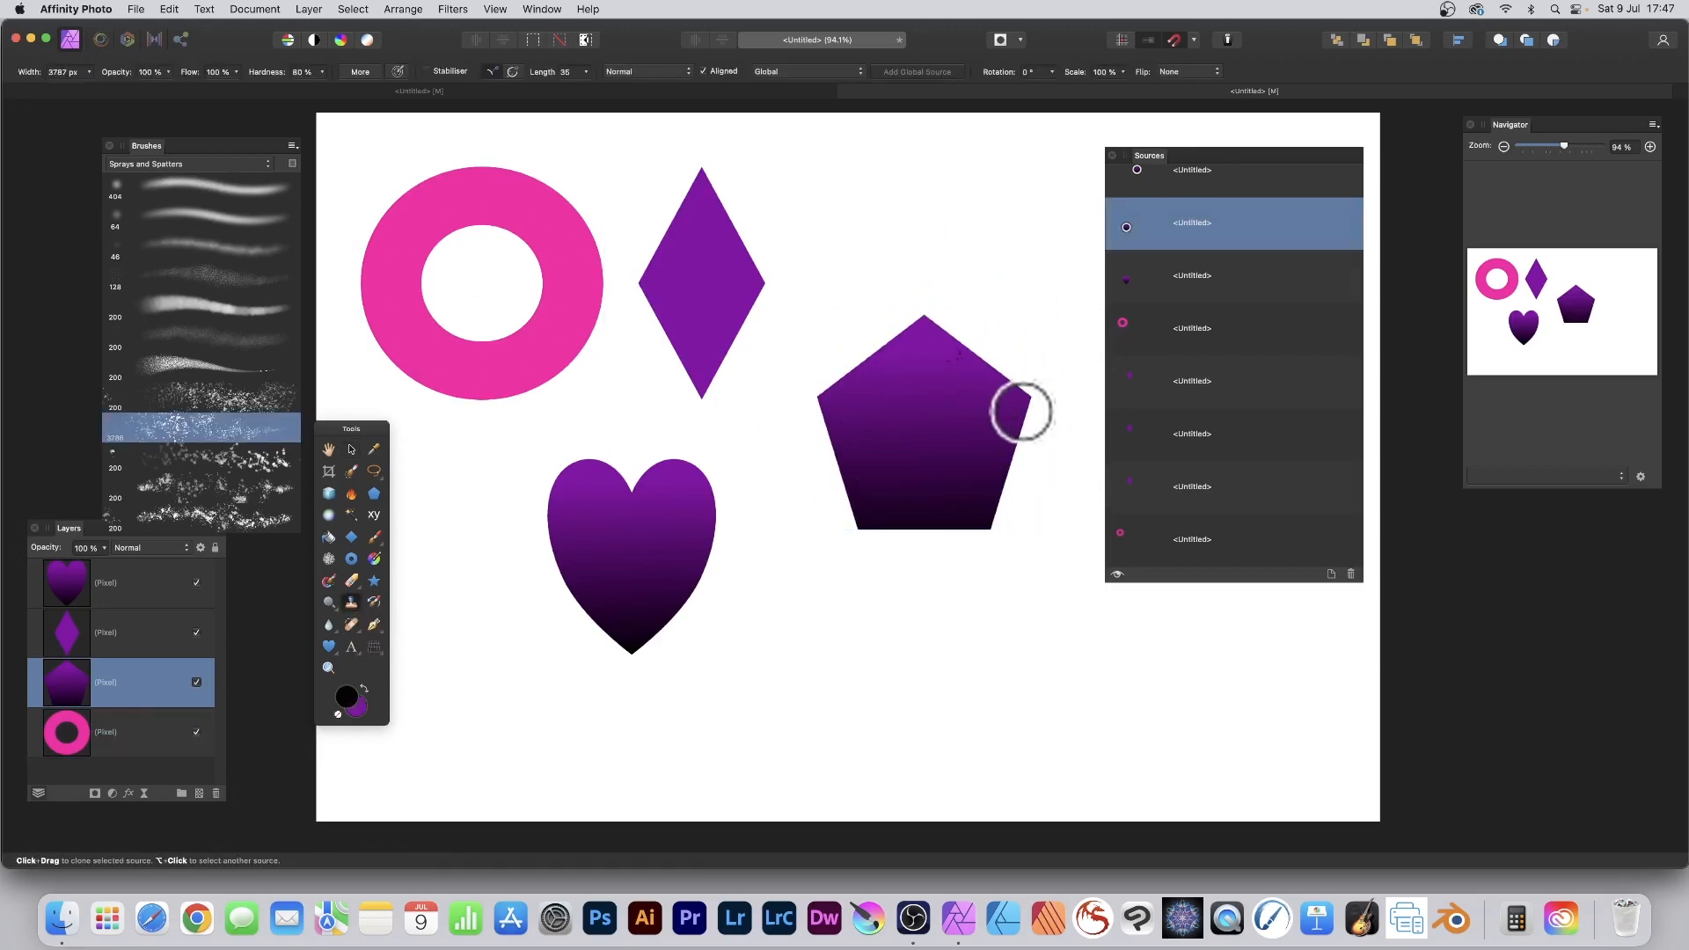
left_click(1330, 573)
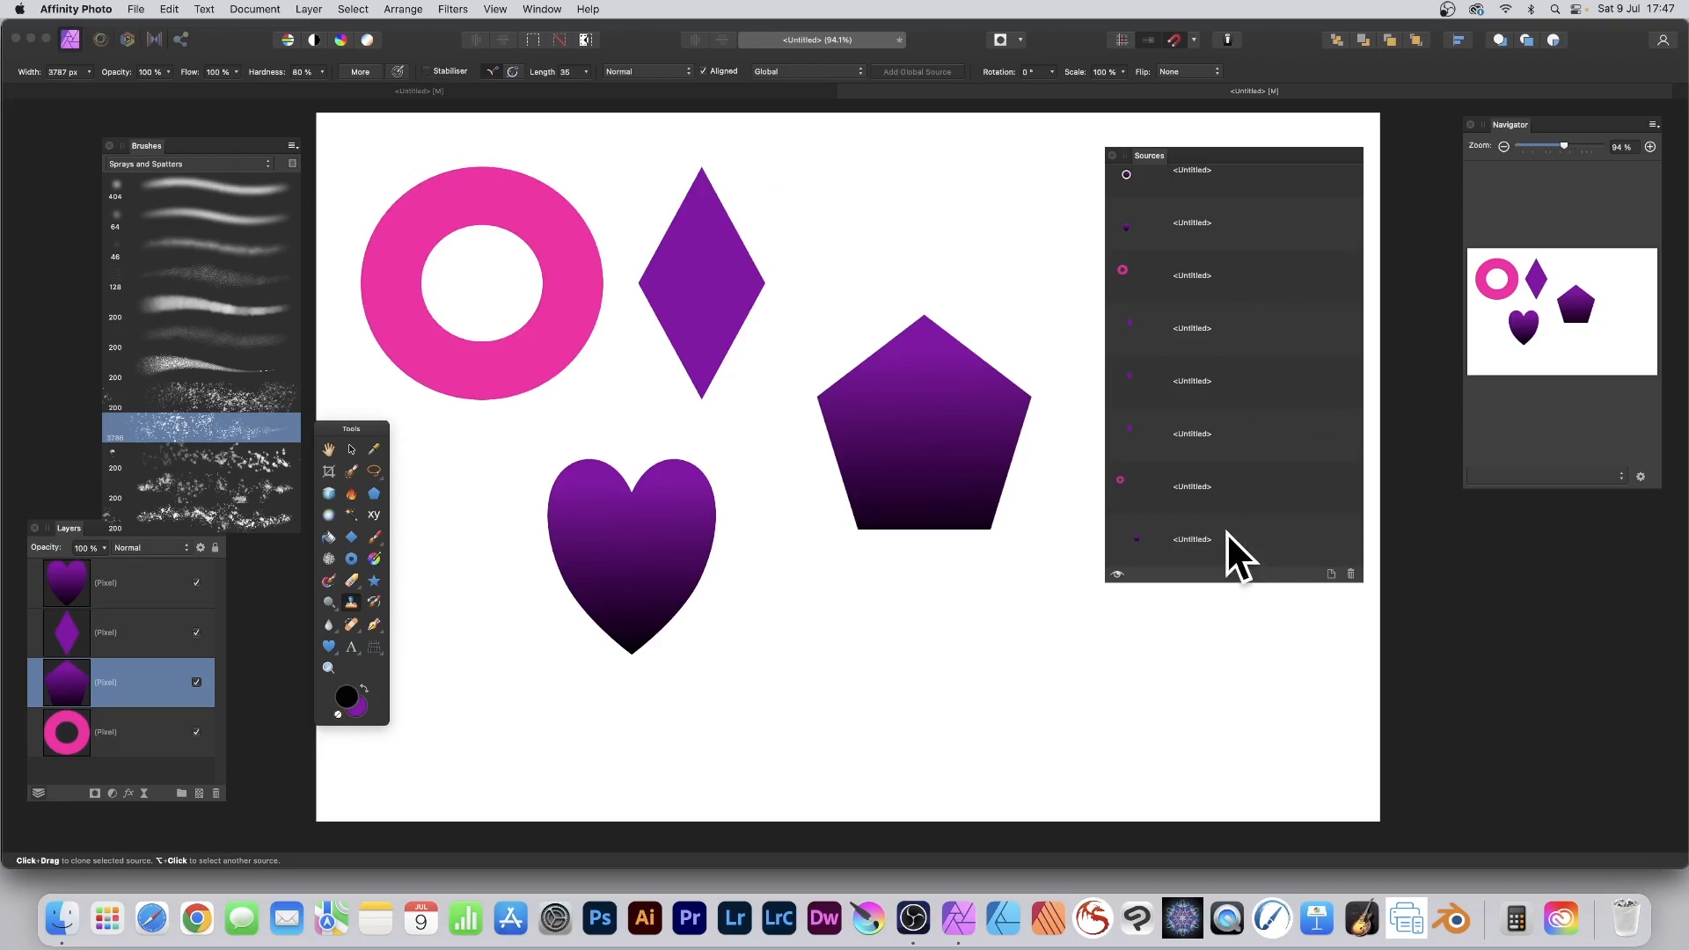
Set the clone origin of the newly added pink ring source at the ring's centre
left_click(1125, 482)
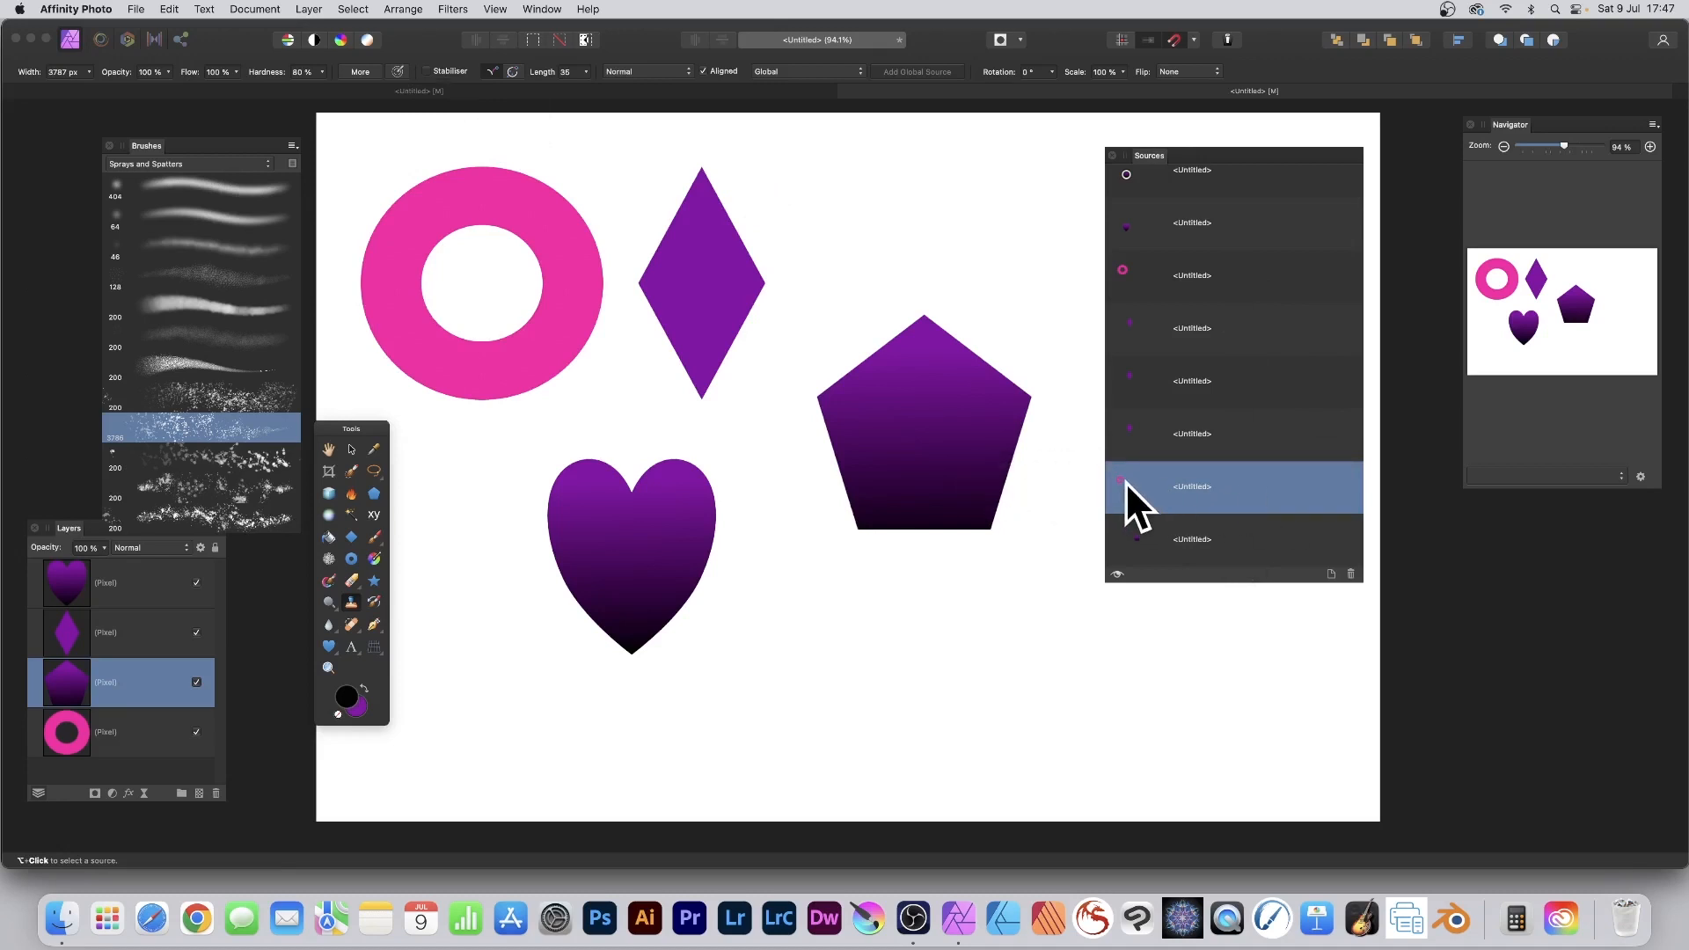
double_click(1126, 482)
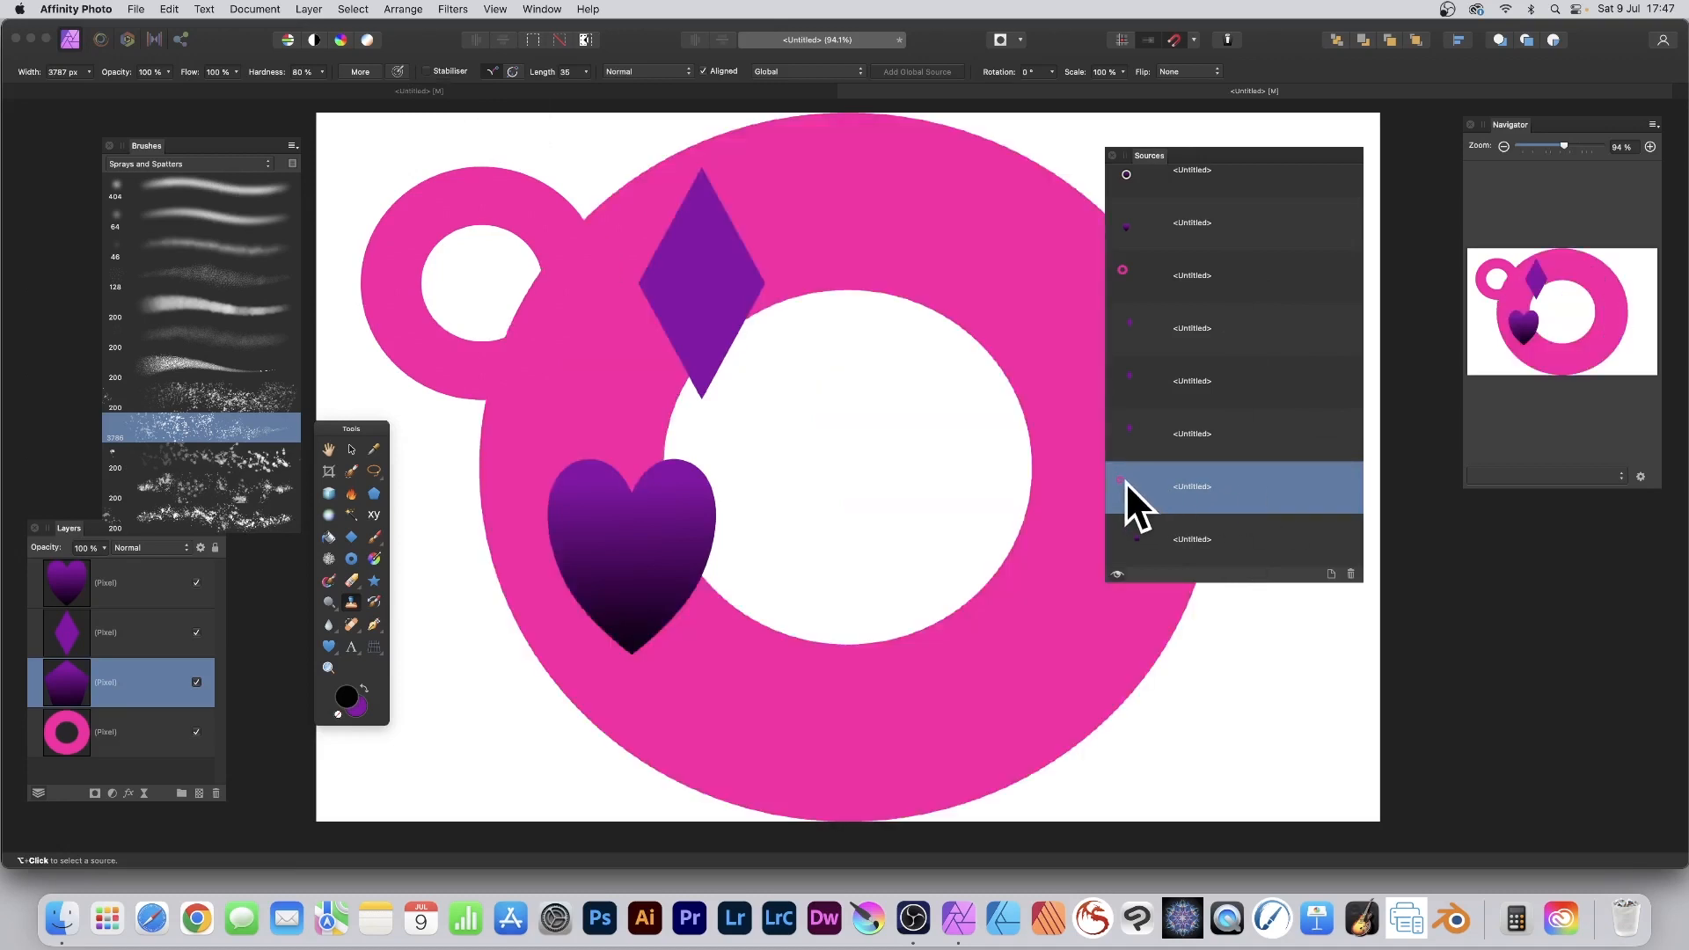
left_click(851, 458, "alt")
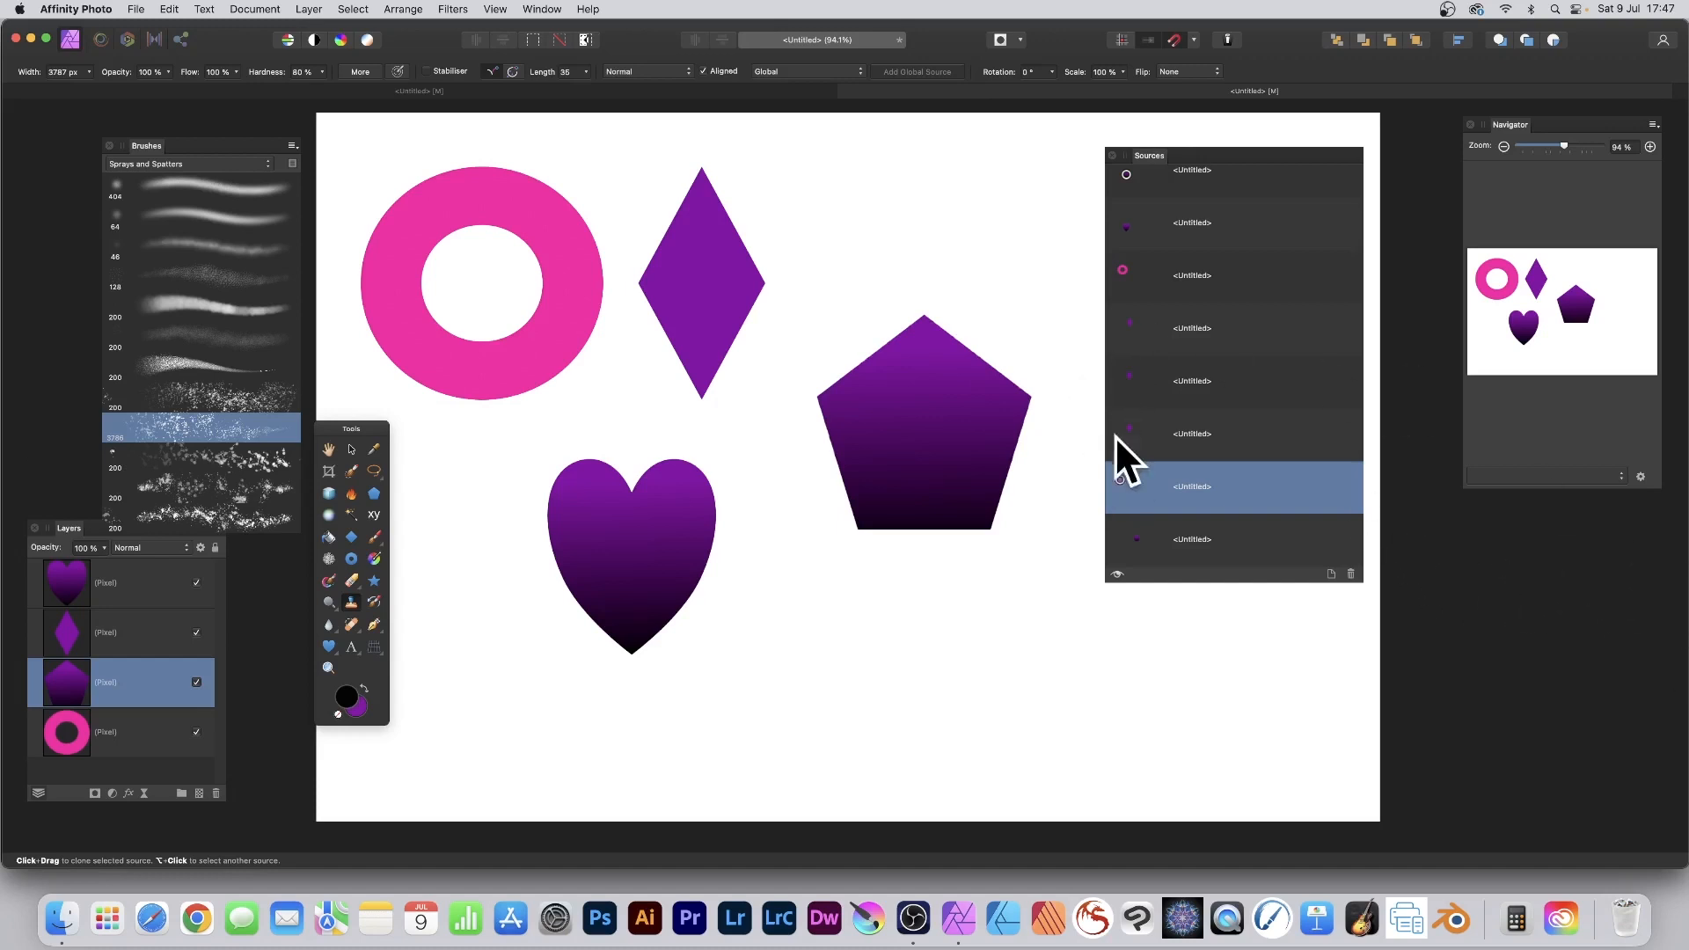
Set the clone origin of the purple diamond source just above the ring source to the diamond's centre
left_click(1152, 433)
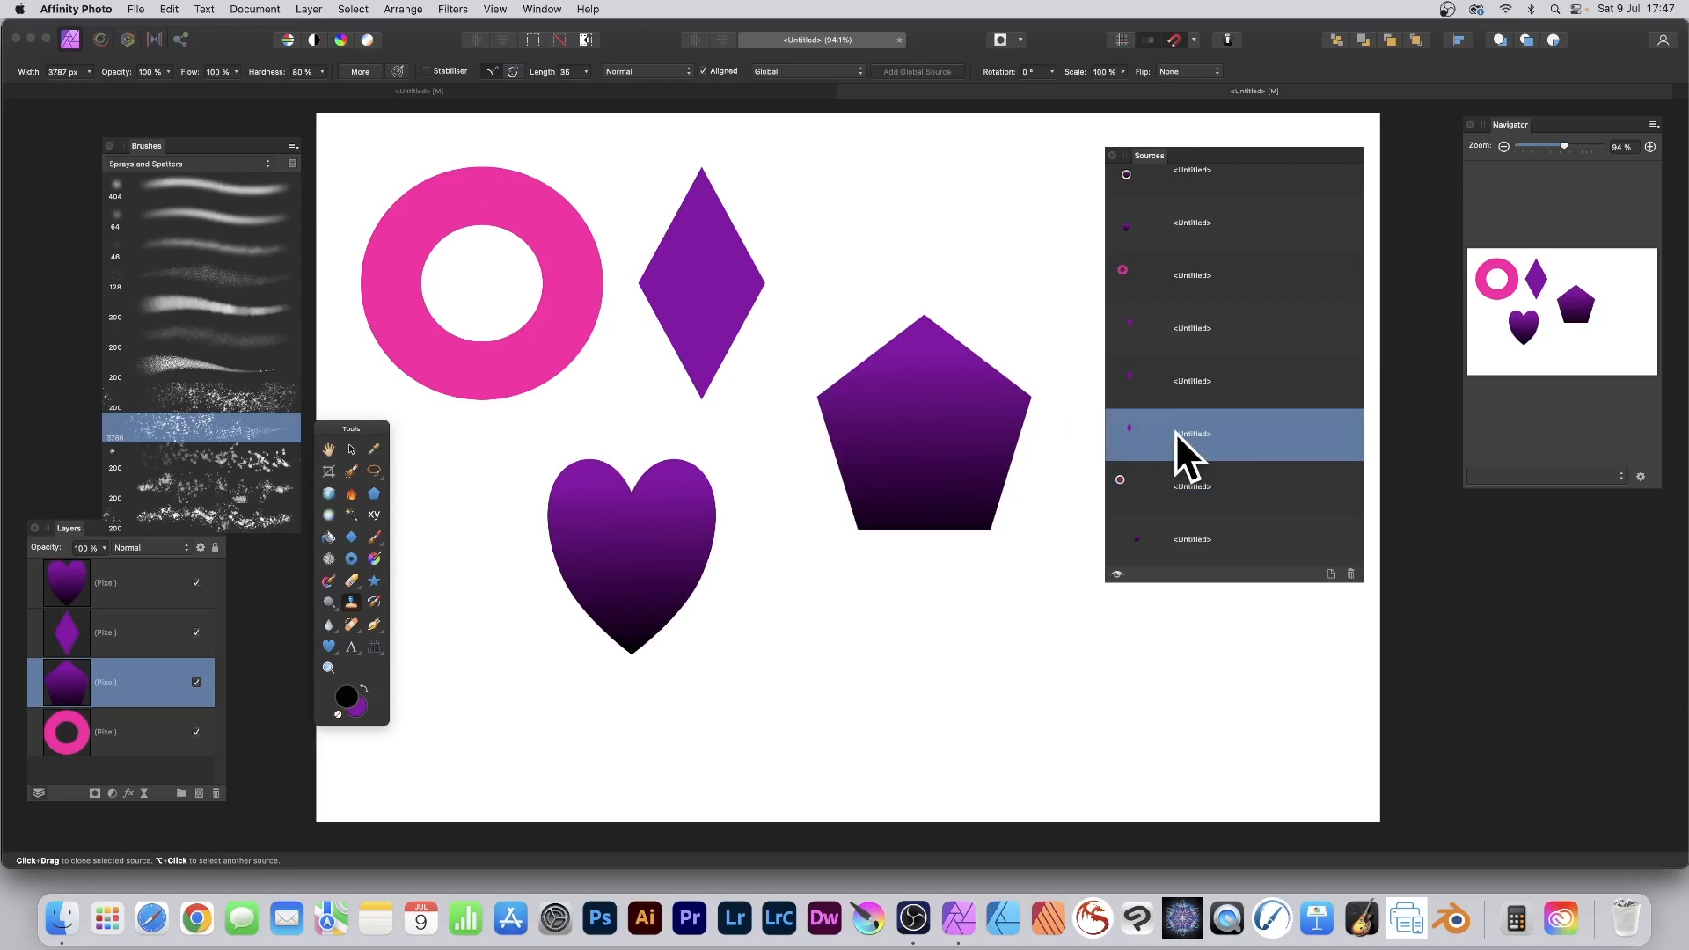
double_click(1127, 430)
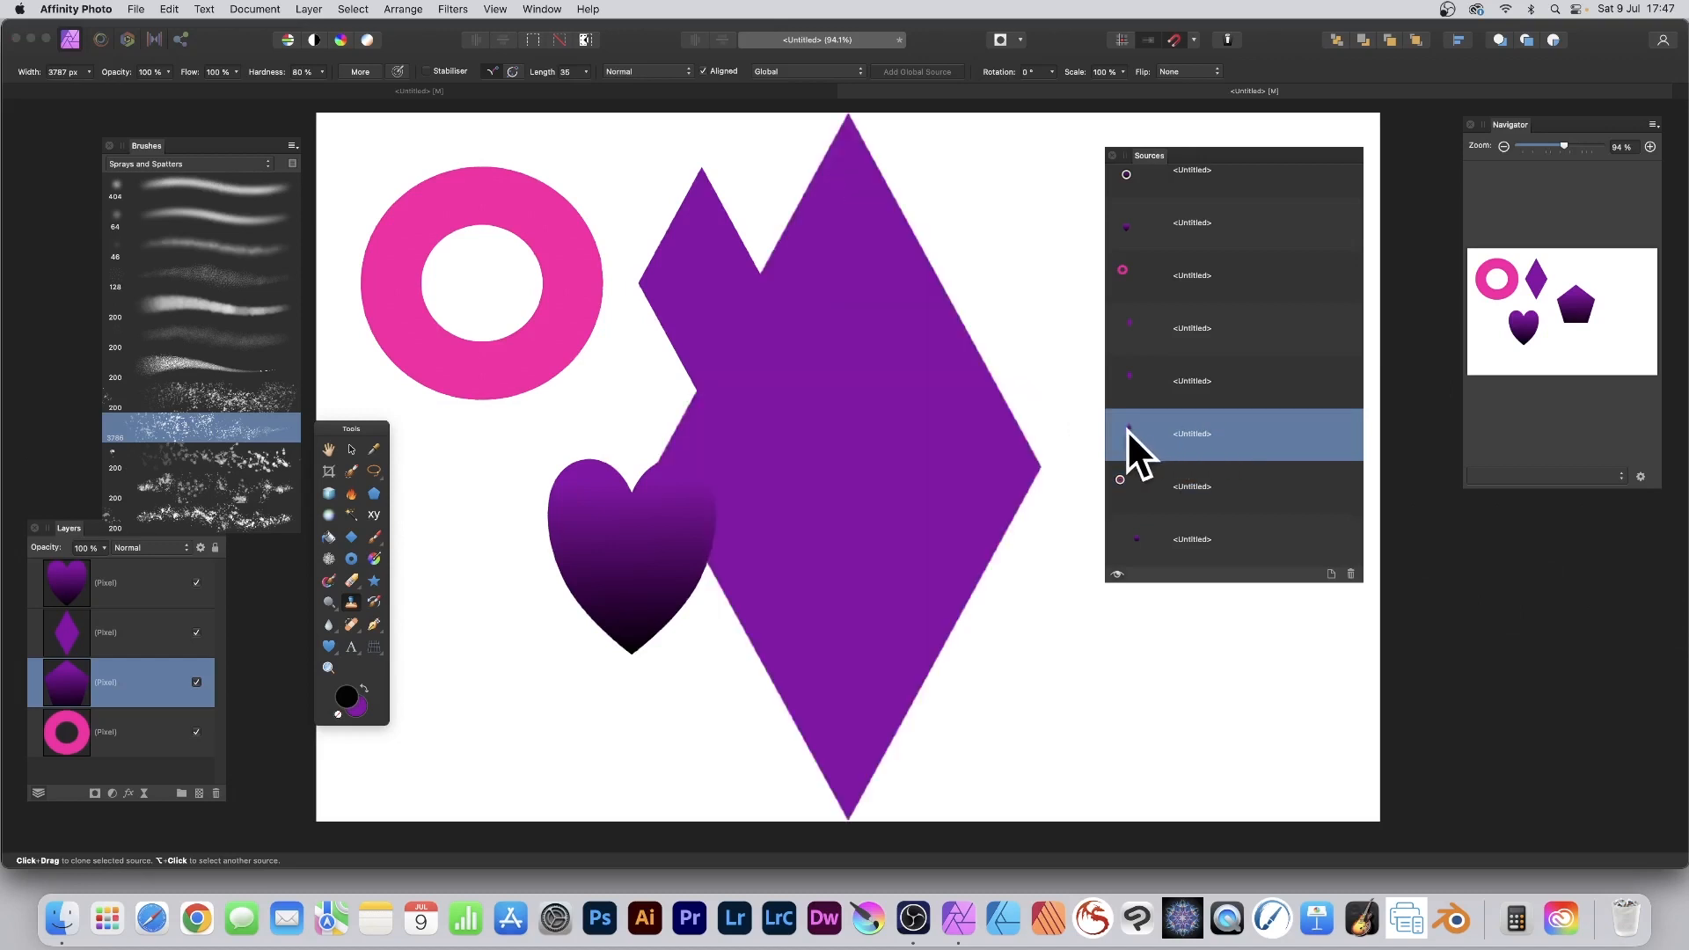
left_click(852, 460, "alt")
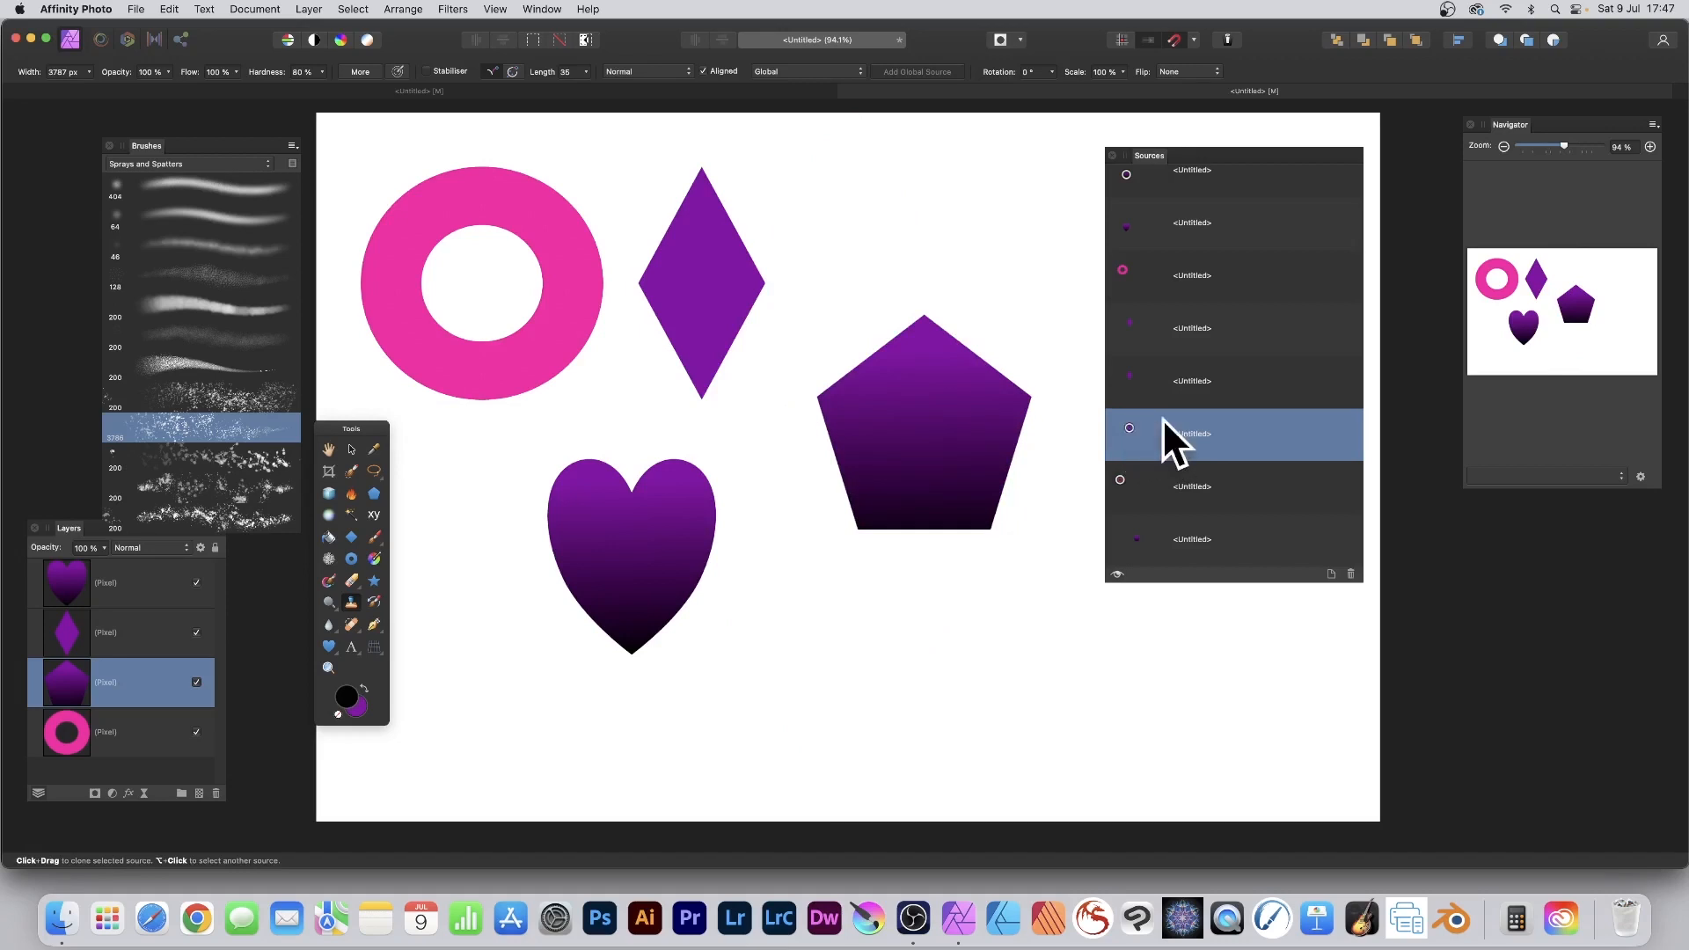
Switch to the blank document, choose a spatter brush for cloning and set the clone source mode to Global
left_click(424, 91)
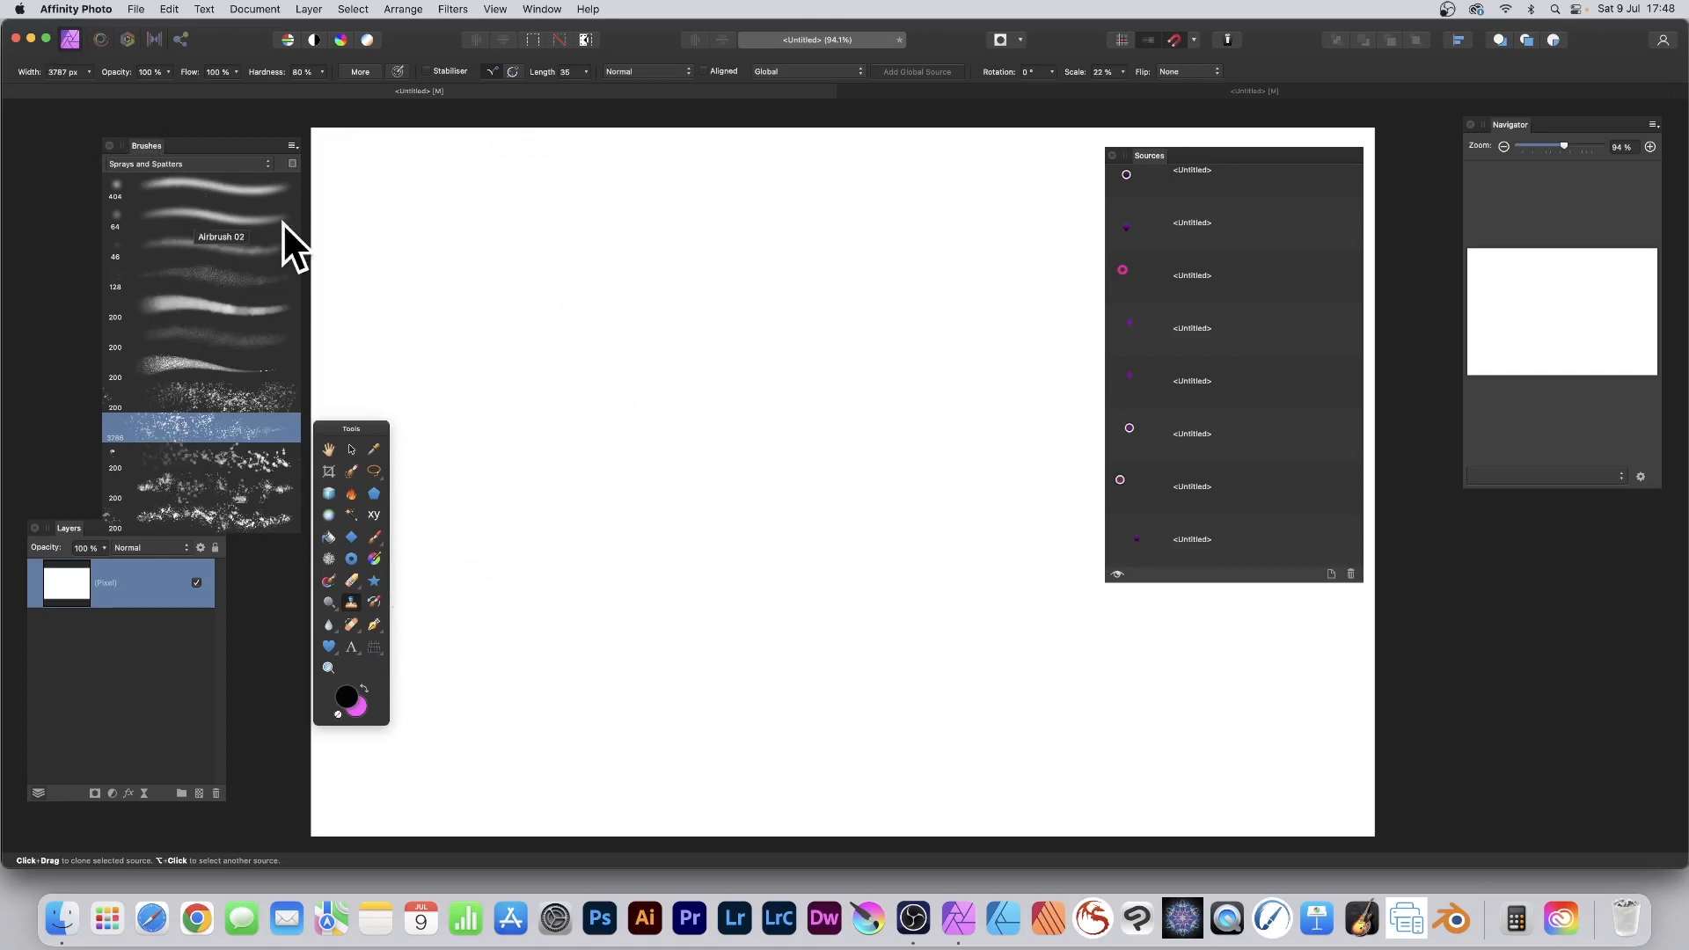
left_click(493, 9)
mouse_move(526, 366)
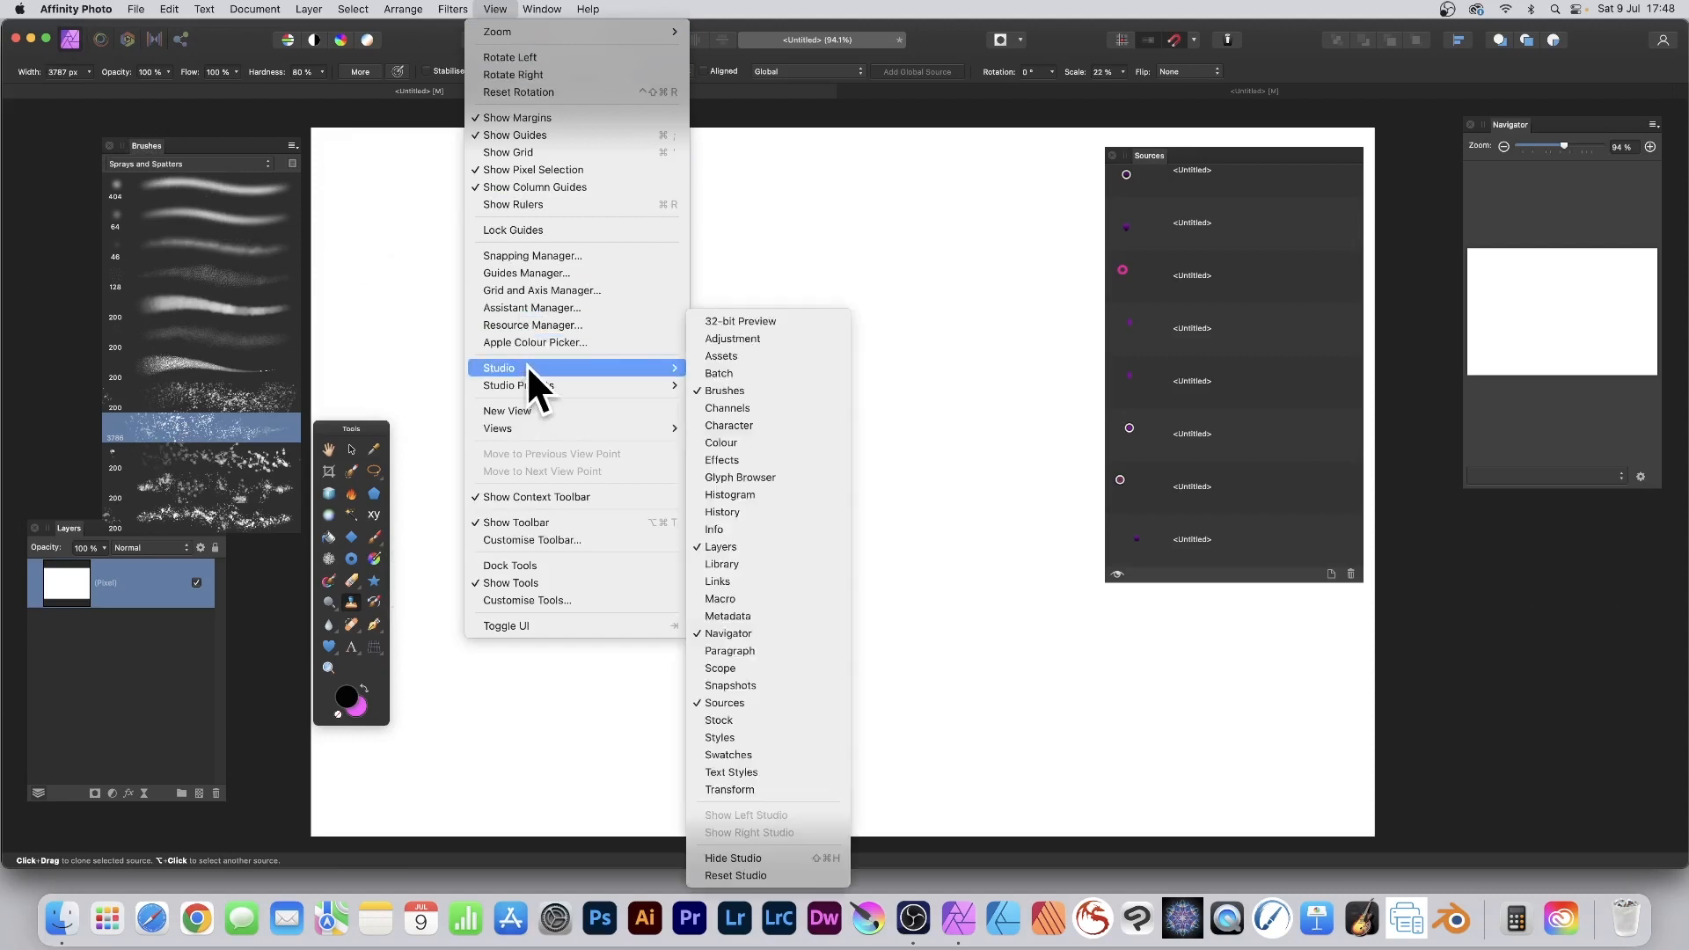
left_click(187, 431)
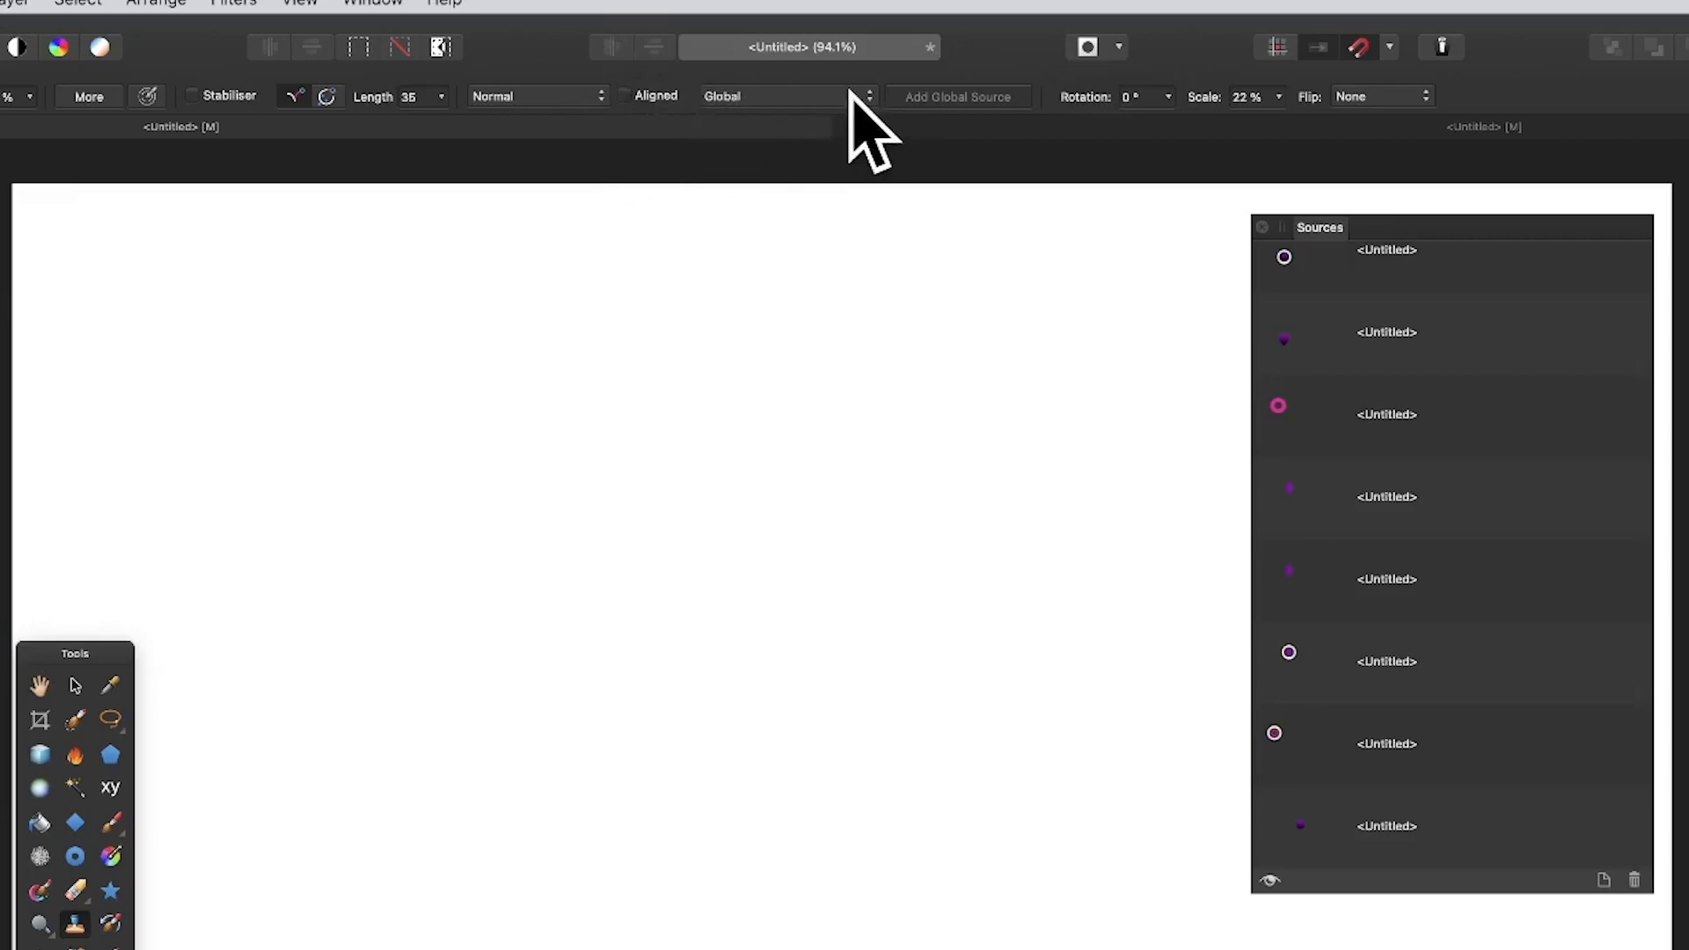
left_click(789, 104)
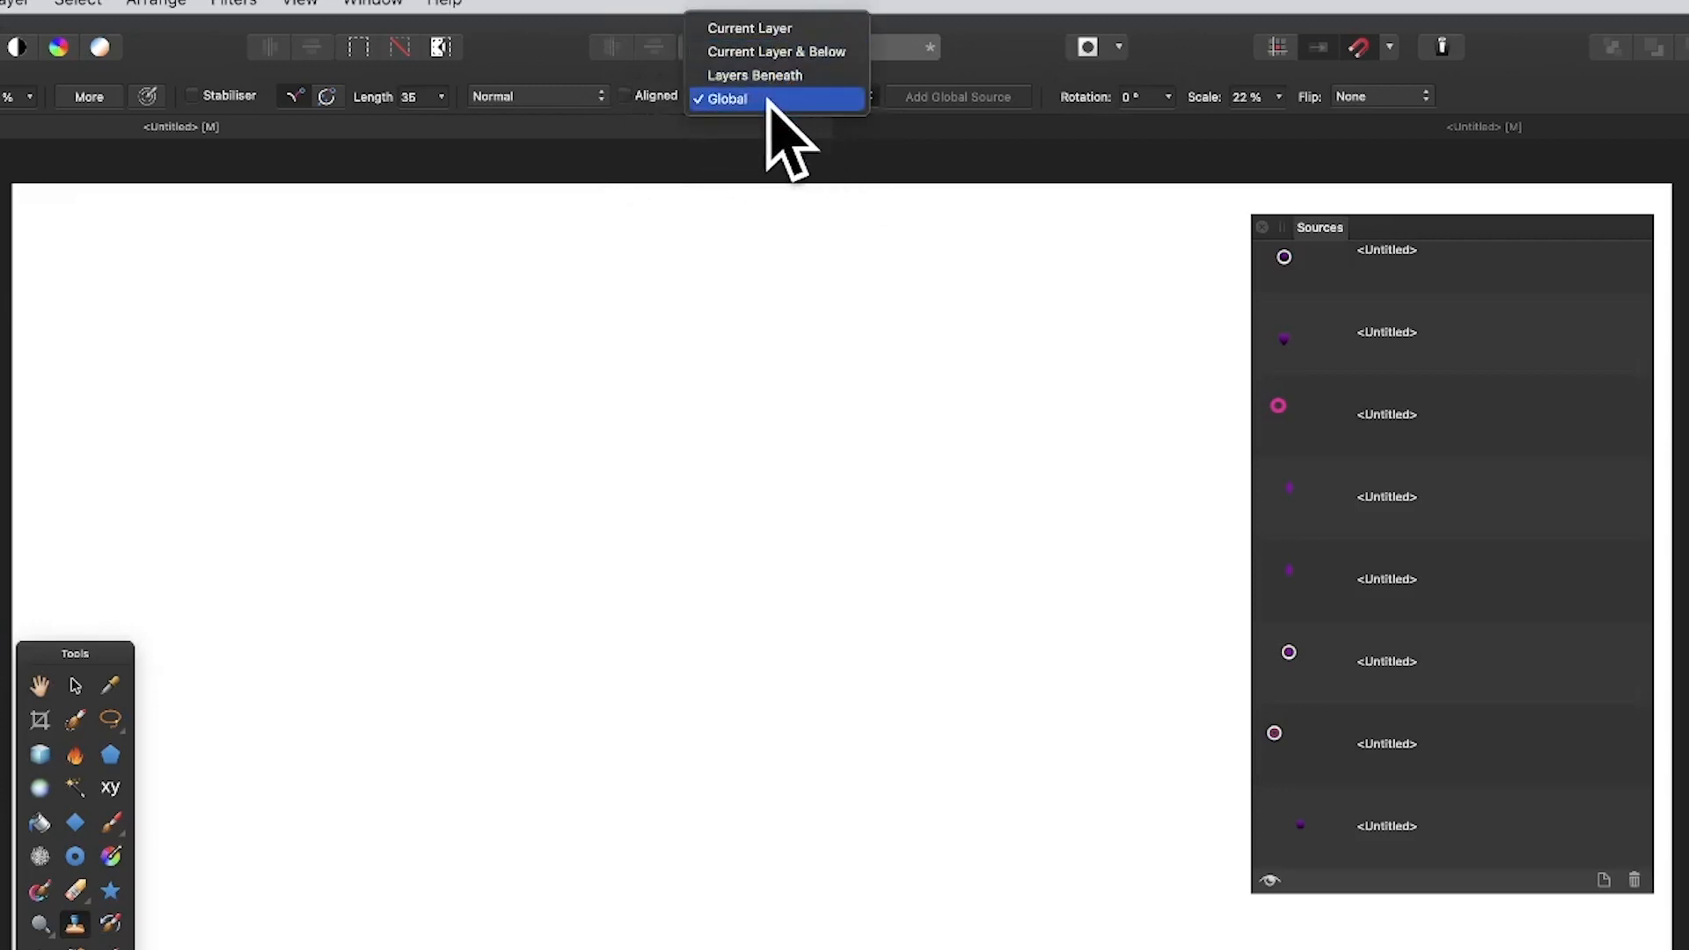
left_click(767, 101)
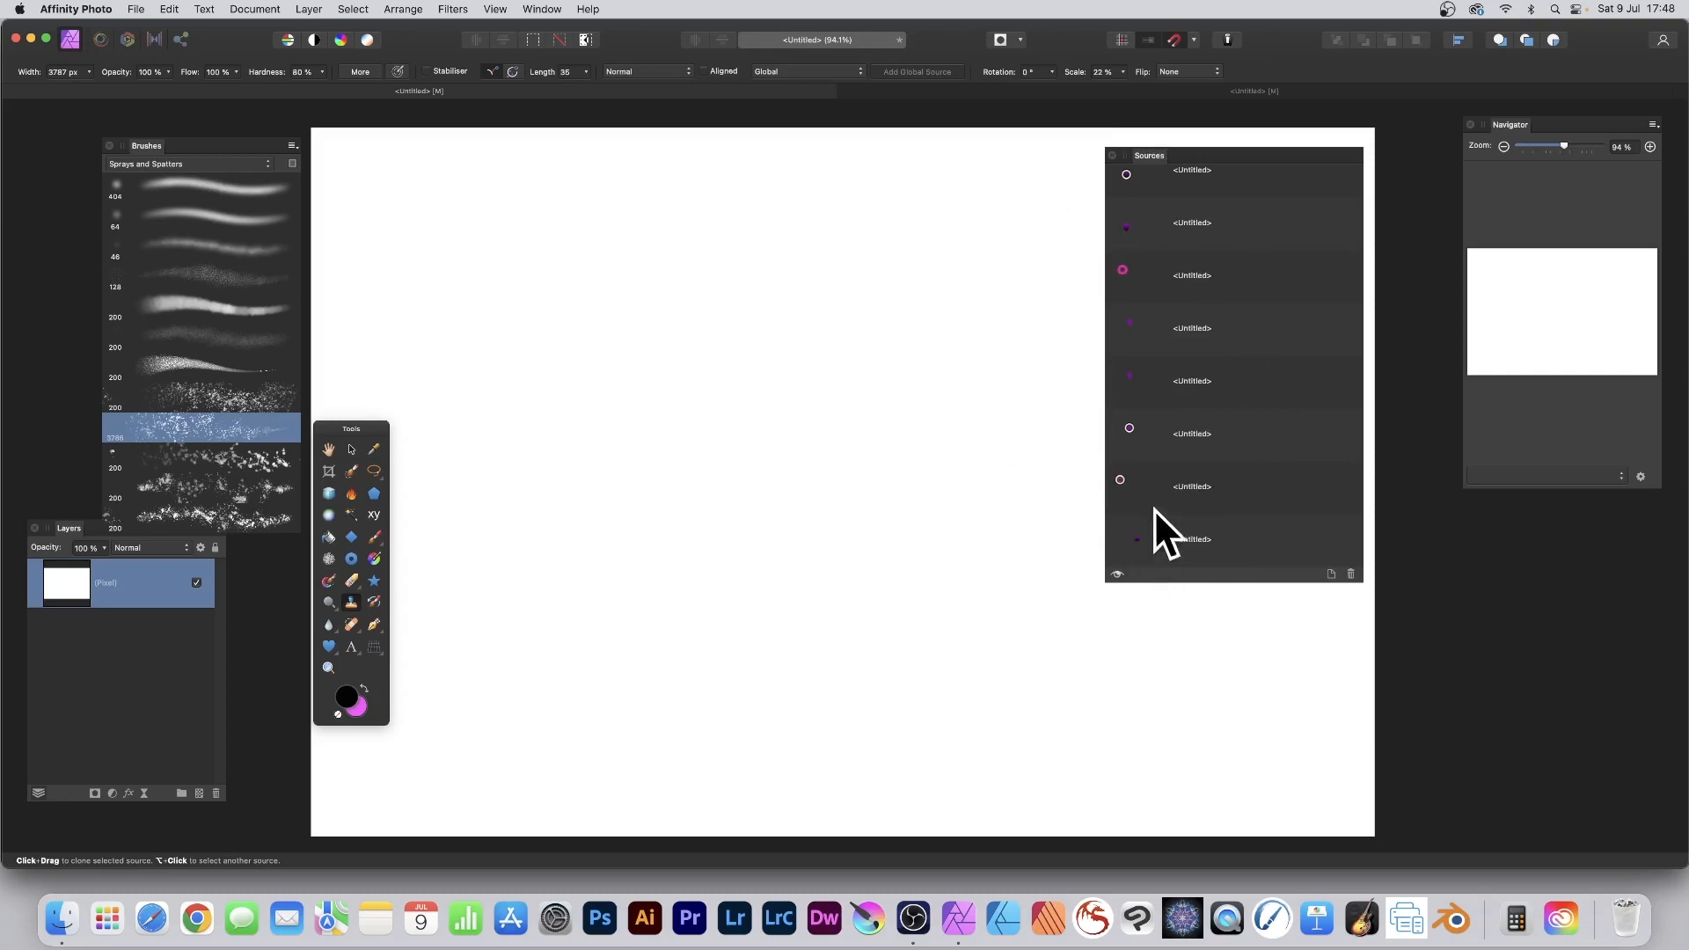
Clone a small pink ring from its source onto the upper part of the canvas and set the clone scale to 100%
left_click(1190, 482)
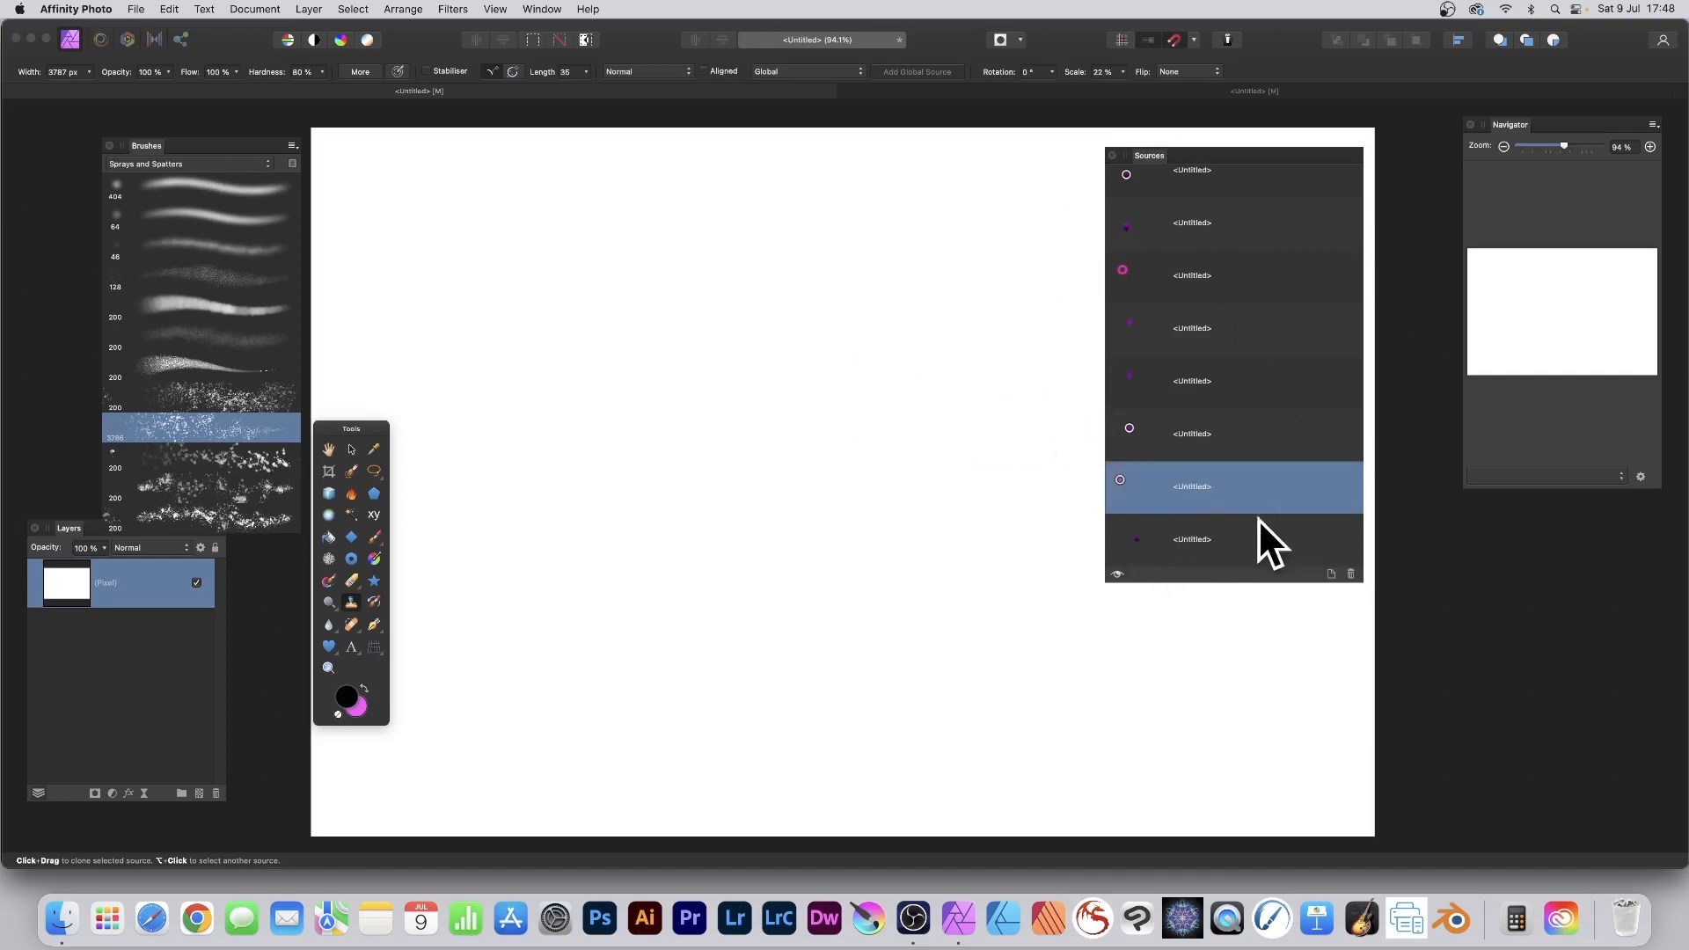
mouse_move(773, 335)
left_mouse_down()
mouse_move(802, 364)
mouse_move(757, 262)
mouse_move(849, 329)
mouse_move(743, 342)
mouse_move(682, 322)
mouse_move(780, 300)
mouse_move(846, 344)
mouse_move(753, 278)
left_mouse_up()
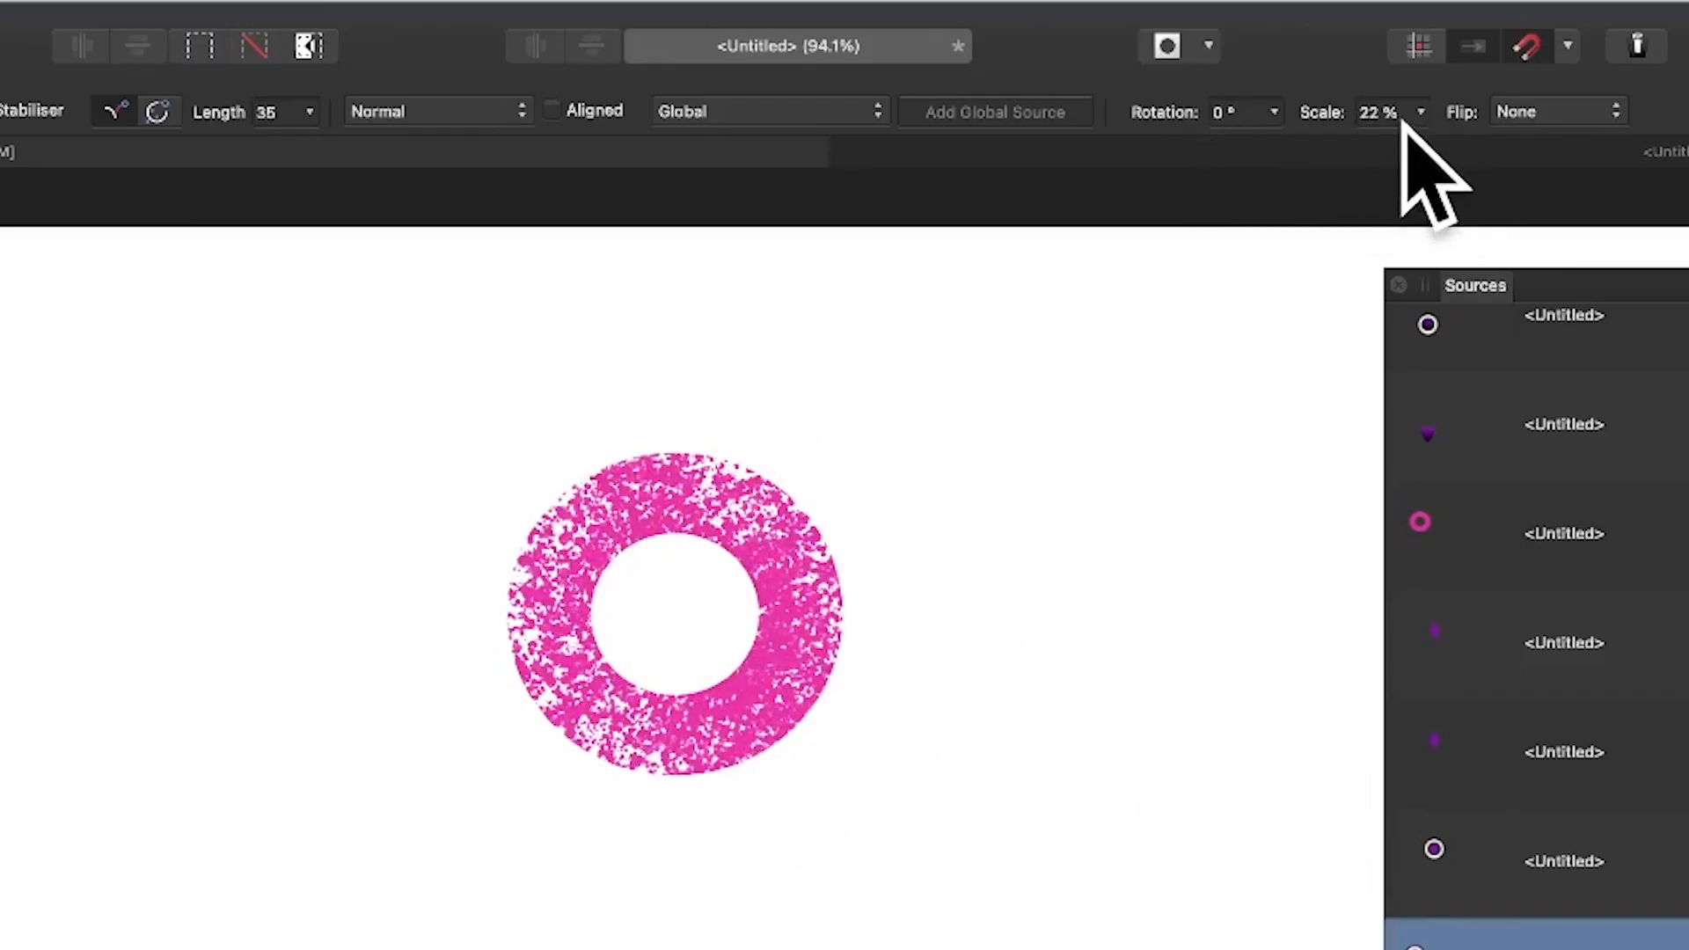
left_click_drag(1403, 111, 1300, 92)
type("100")
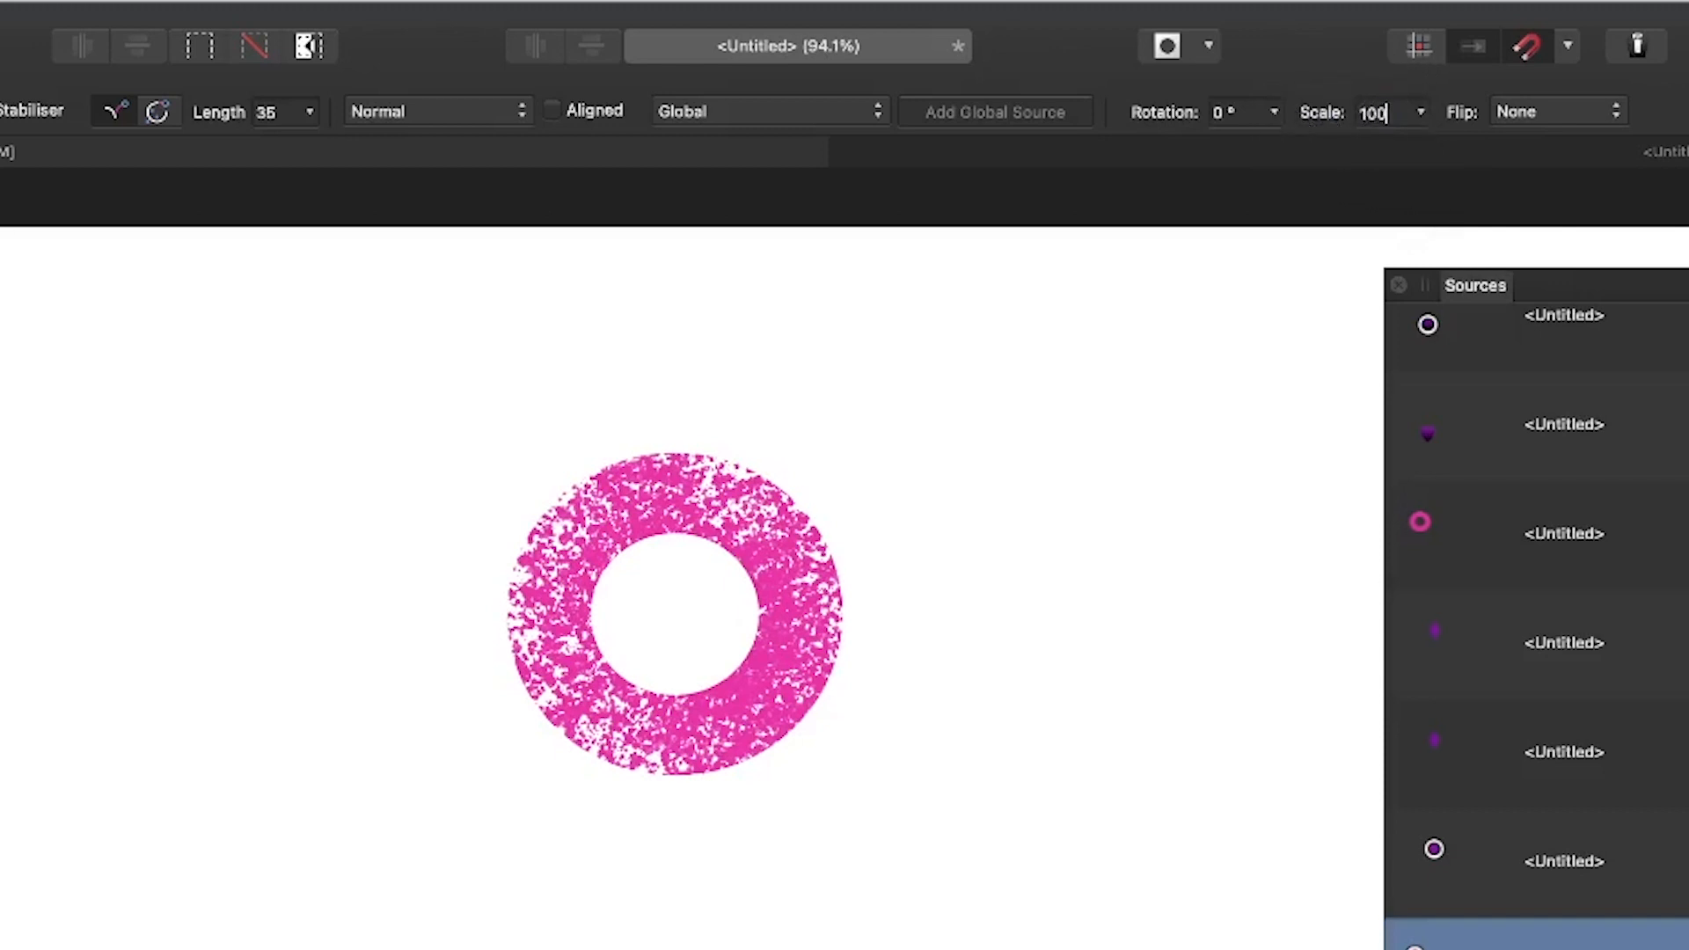
key("Return")
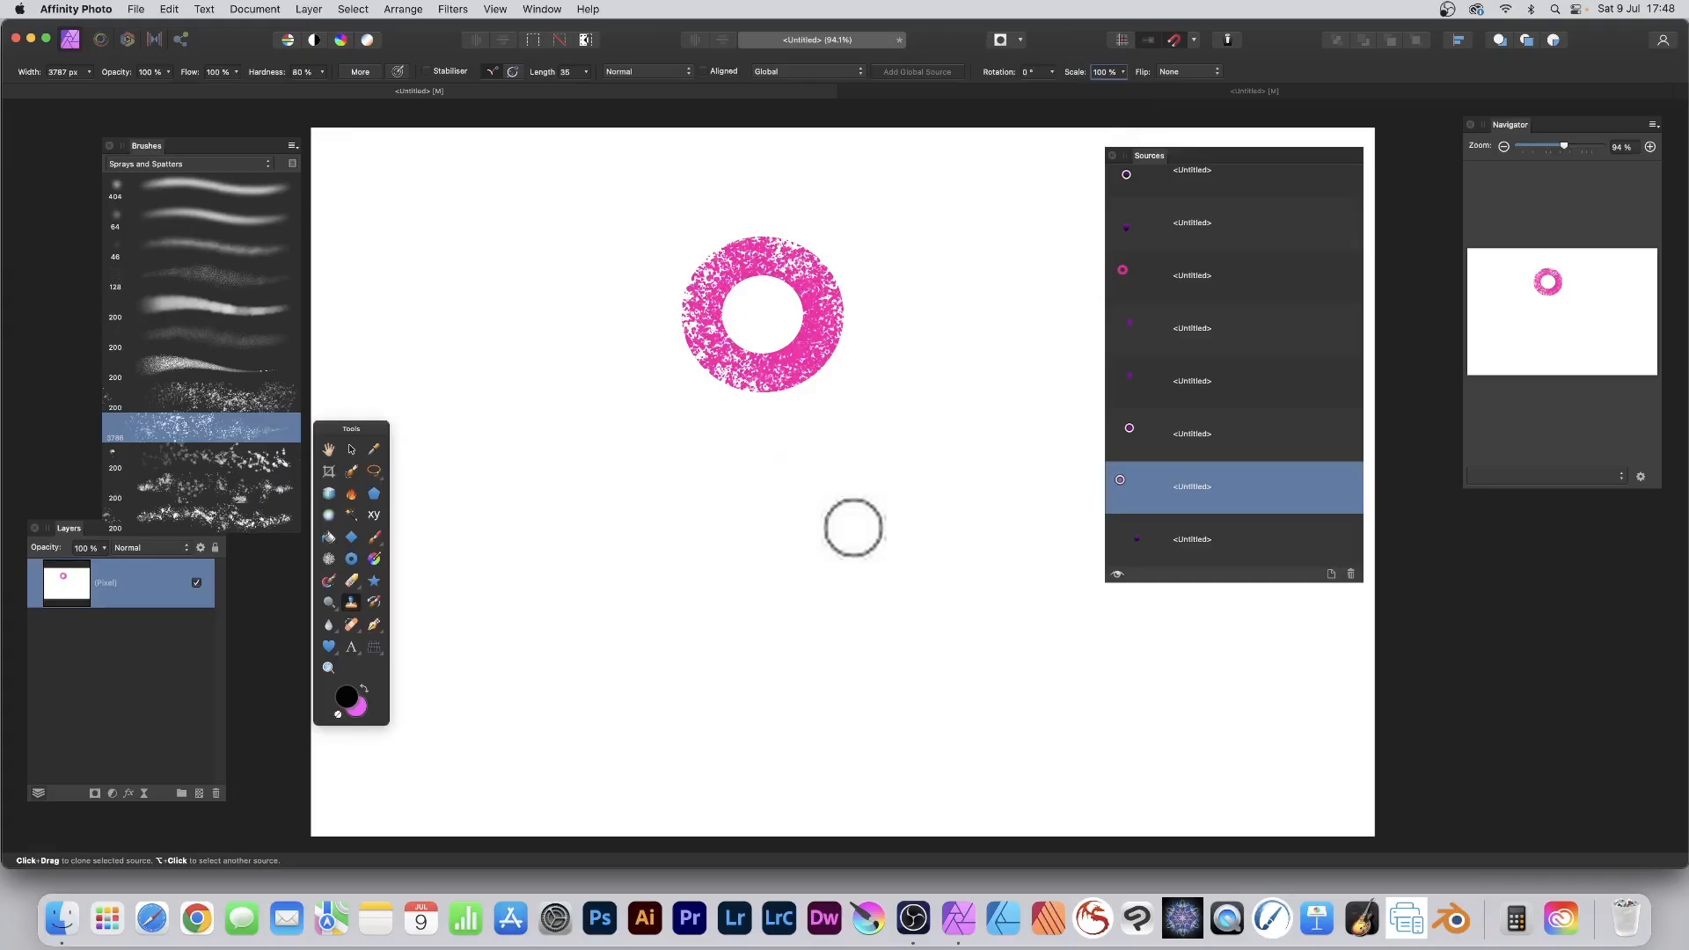
Try cloning the ring at 100% scale across the middle of the canvas and undo the ring strokes
mouse_move(853, 525)
left_mouse_down()
mouse_move(856, 615)
mouse_move(1011, 625)
mouse_move(954, 790)
mouse_move(788, 754)
mouse_move(524, 475)
mouse_move(652, 407)
mouse_move(774, 256)
left_mouse_up()
mouse_move(862, 370)
left_mouse_down()
mouse_move(962, 256)
mouse_move(1149, 587)
mouse_move(979, 466)
mouse_move(858, 650)
mouse_move(674, 718)
mouse_move(547, 578)
mouse_move(543, 696)
mouse_move(681, 646)
left_mouse_up()
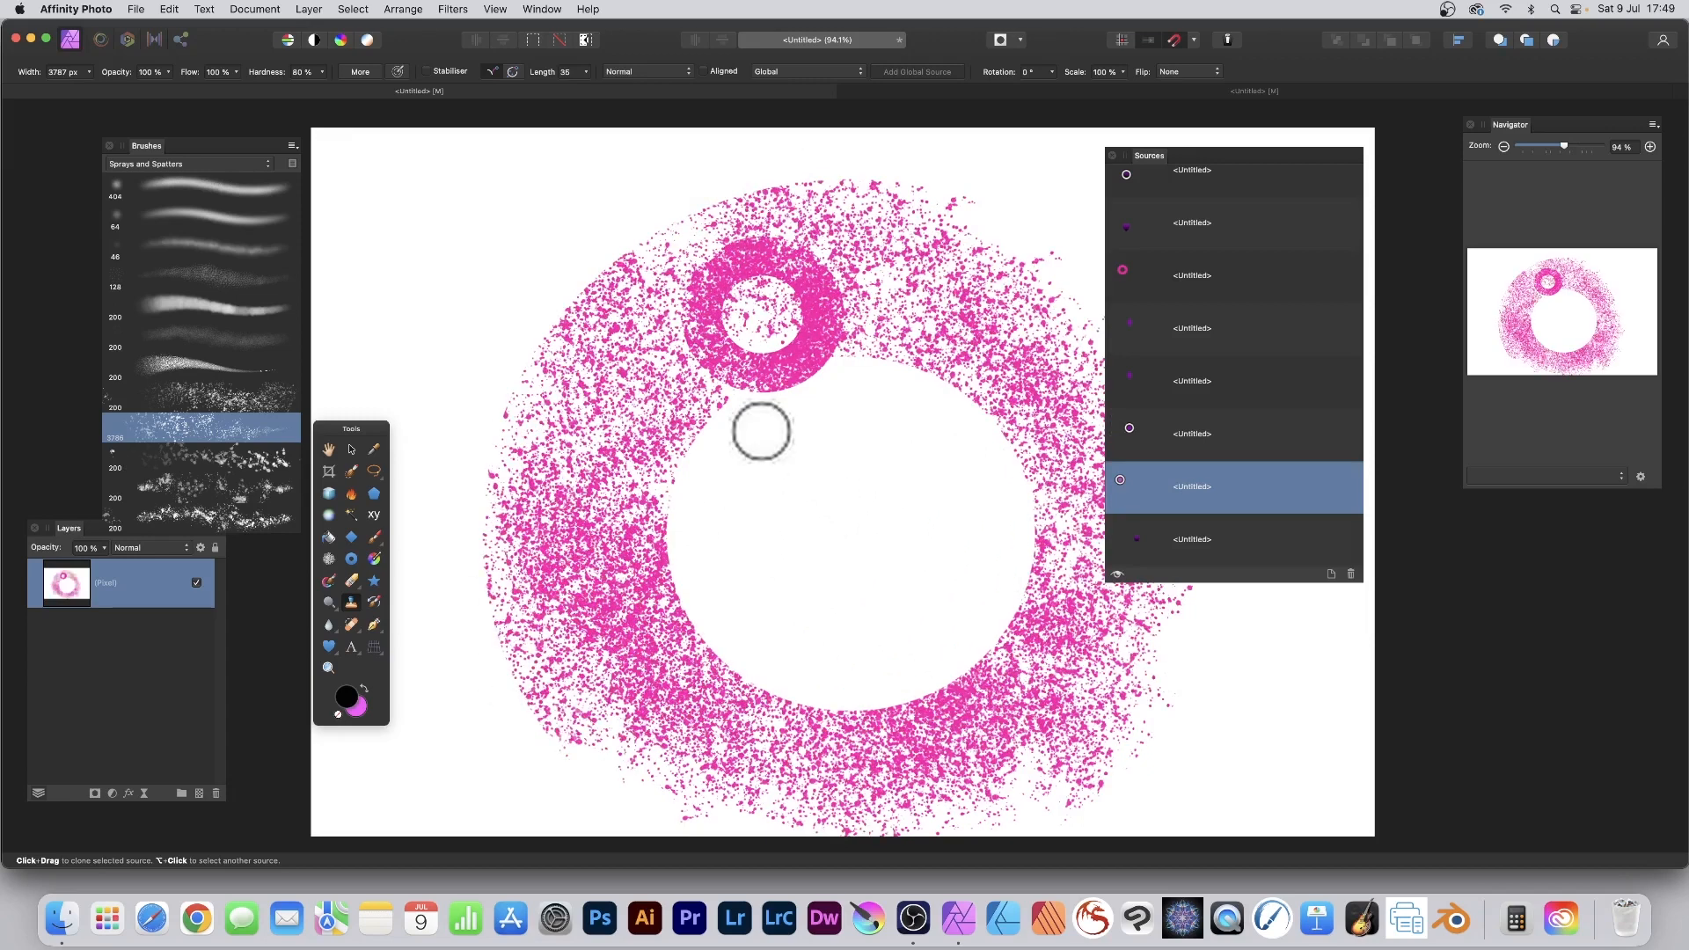
key("super+z")
key("super+z")
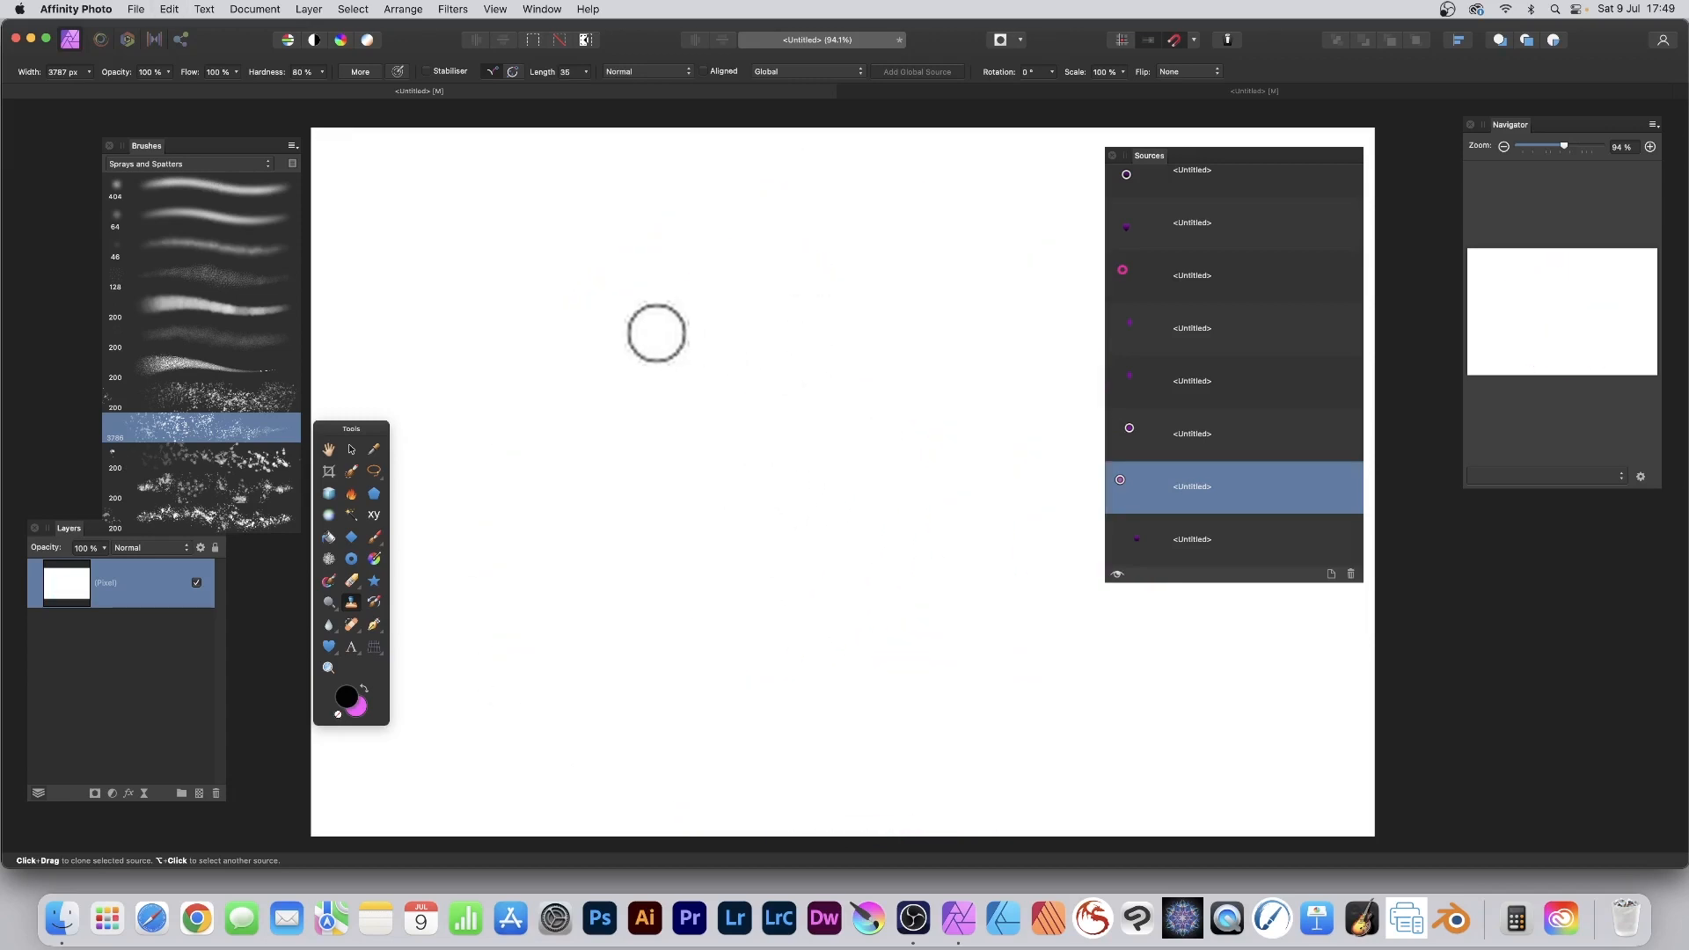
Try cloning the large ring from two different starting points in the upper part of the canvas, undoing each stroke
mouse_move(716, 219)
left_mouse_down()
mouse_move(836, 266)
mouse_move(983, 494)
mouse_move(929, 575)
mouse_move(600, 442)
mouse_move(592, 519)
mouse_move(526, 370)
mouse_move(512, 177)
mouse_move(821, 313)
mouse_move(922, 199)
mouse_move(1064, 220)
mouse_move(1047, 190)
left_mouse_up()
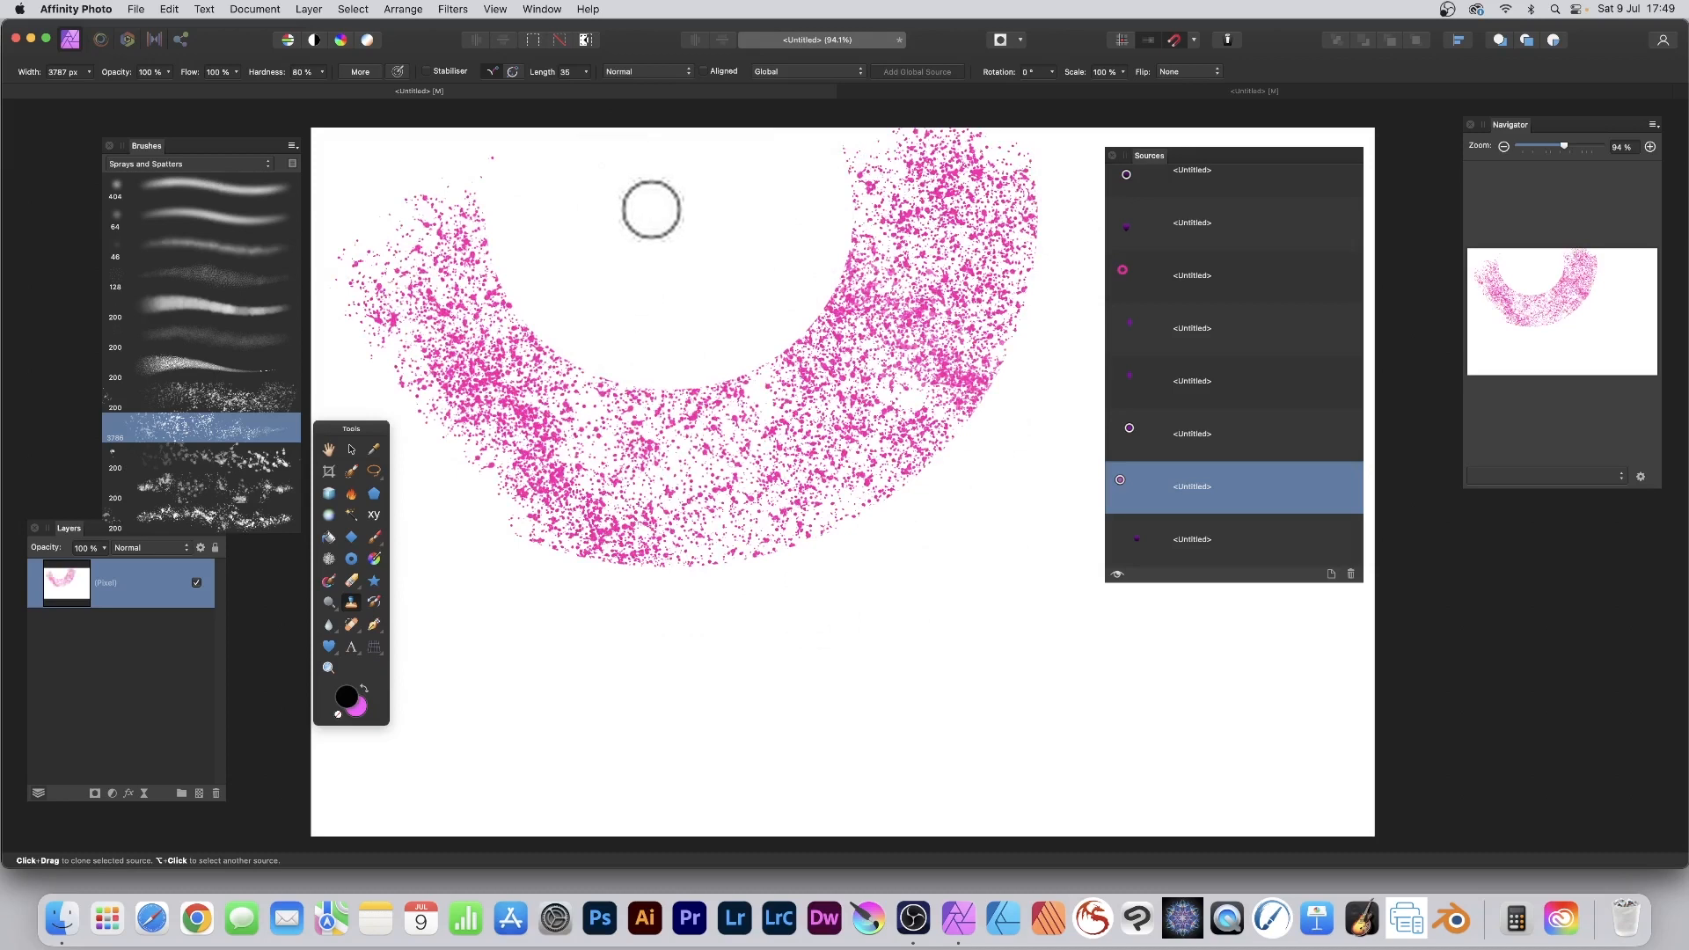
key("super+z")
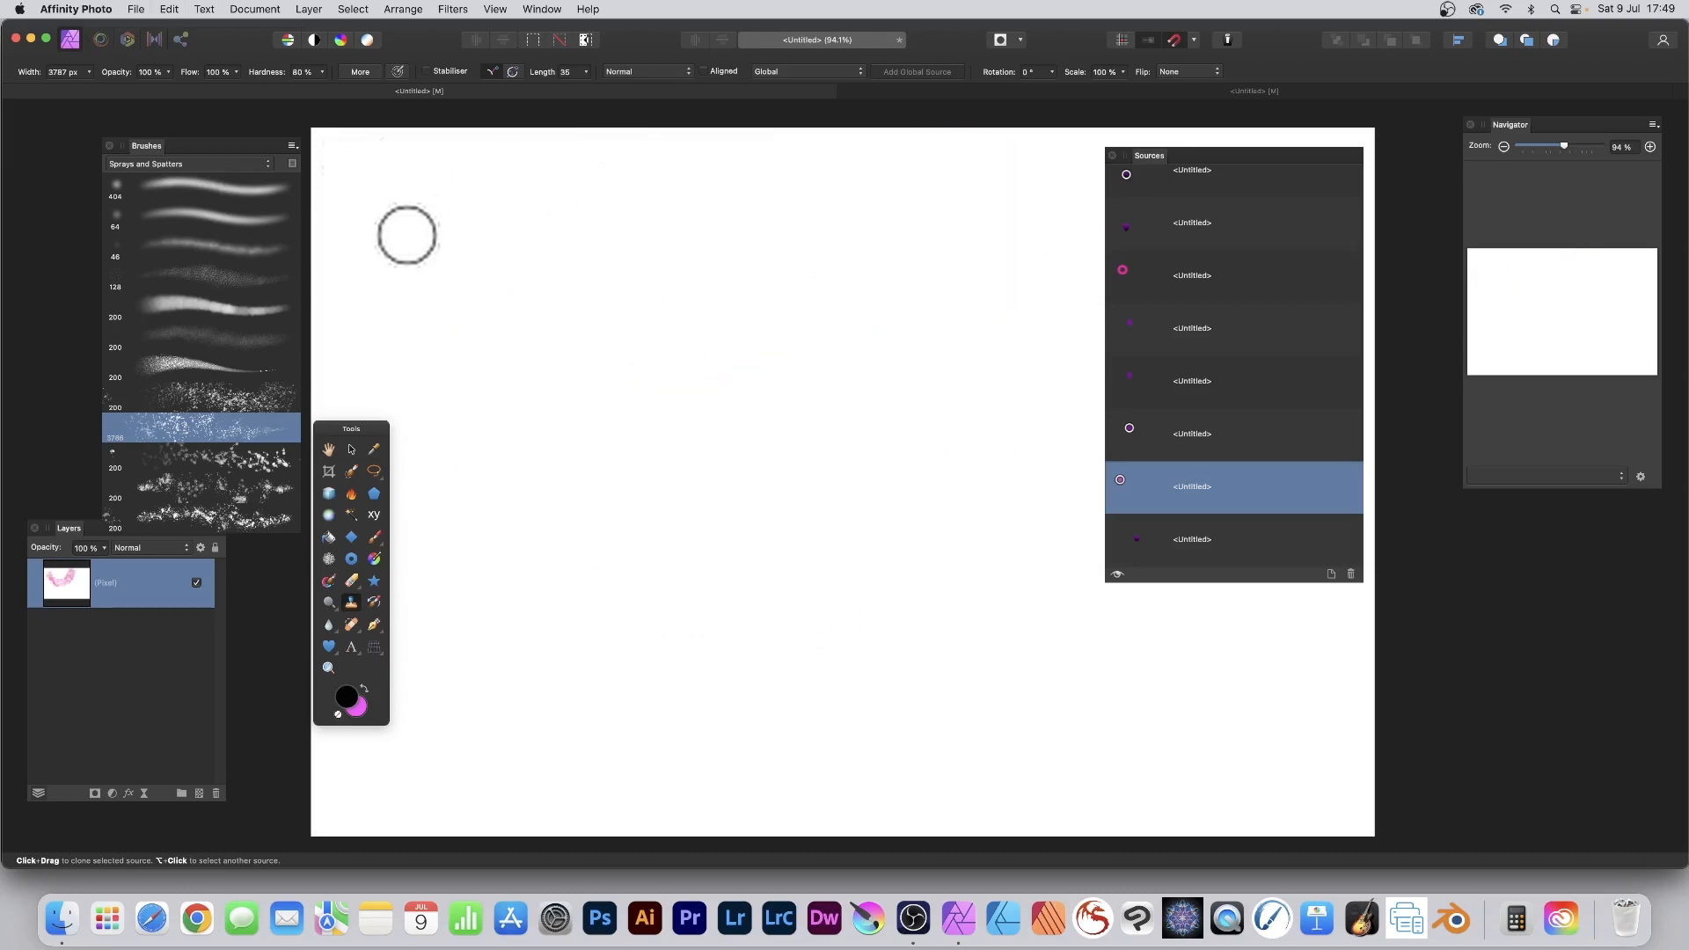
mouse_move(563, 264)
left_mouse_down()
mouse_move(558, 351)
mouse_move(385, 343)
mouse_move(648, 162)
mouse_move(622, 150)
left_mouse_up()
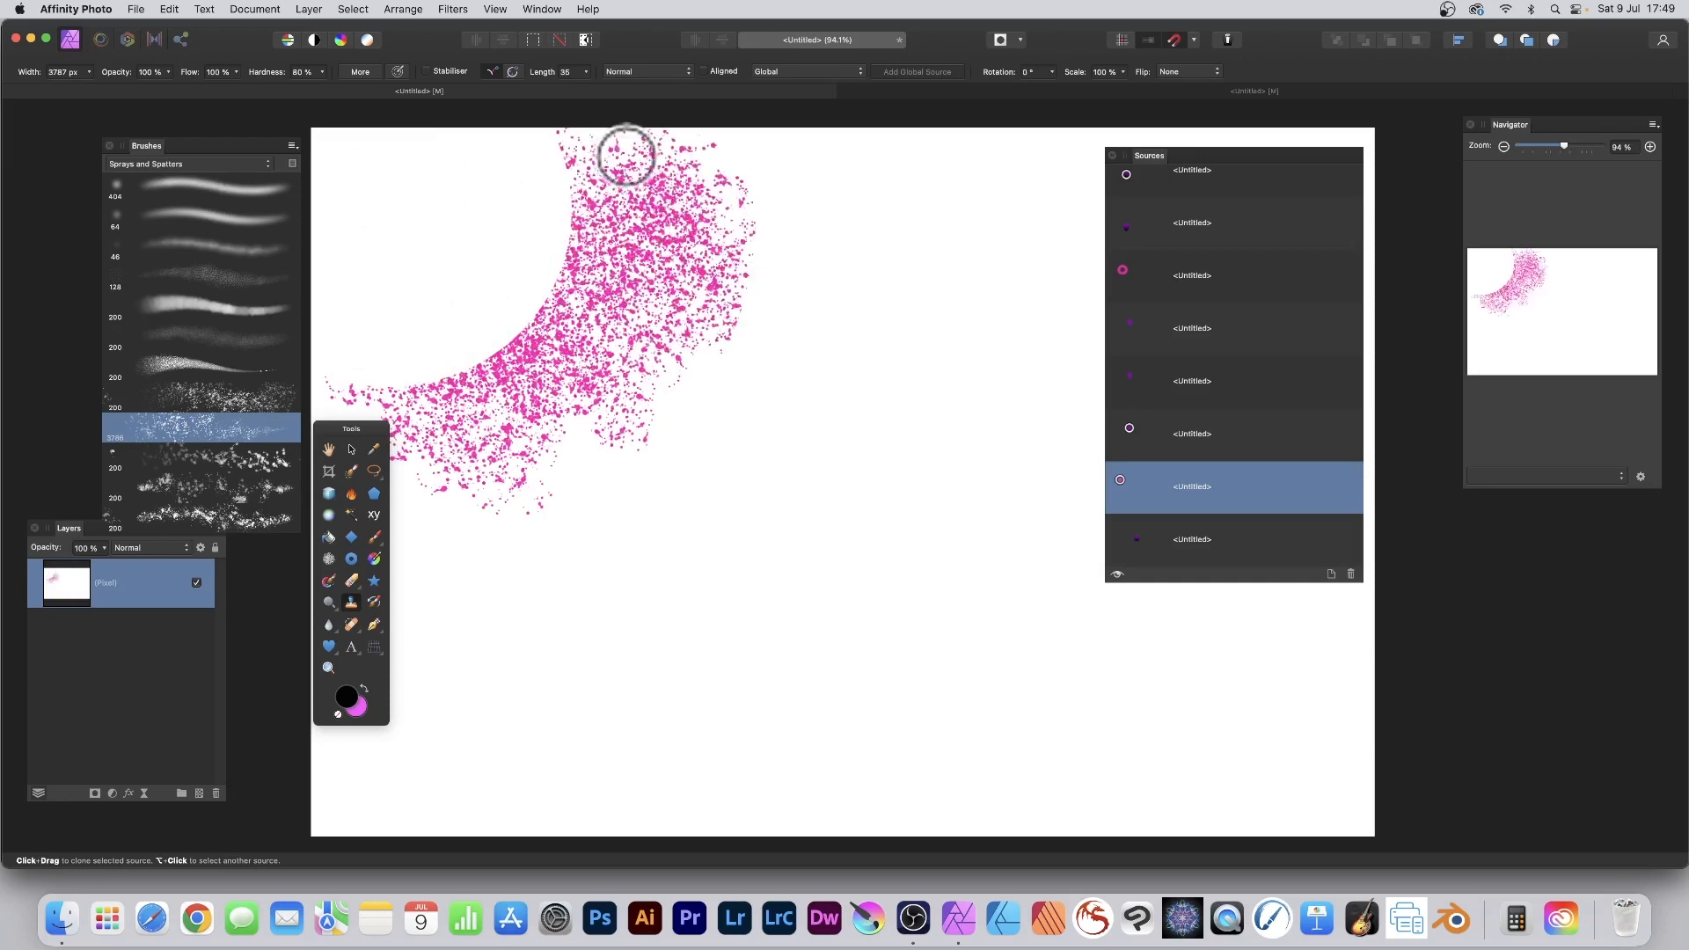
key("super+z")
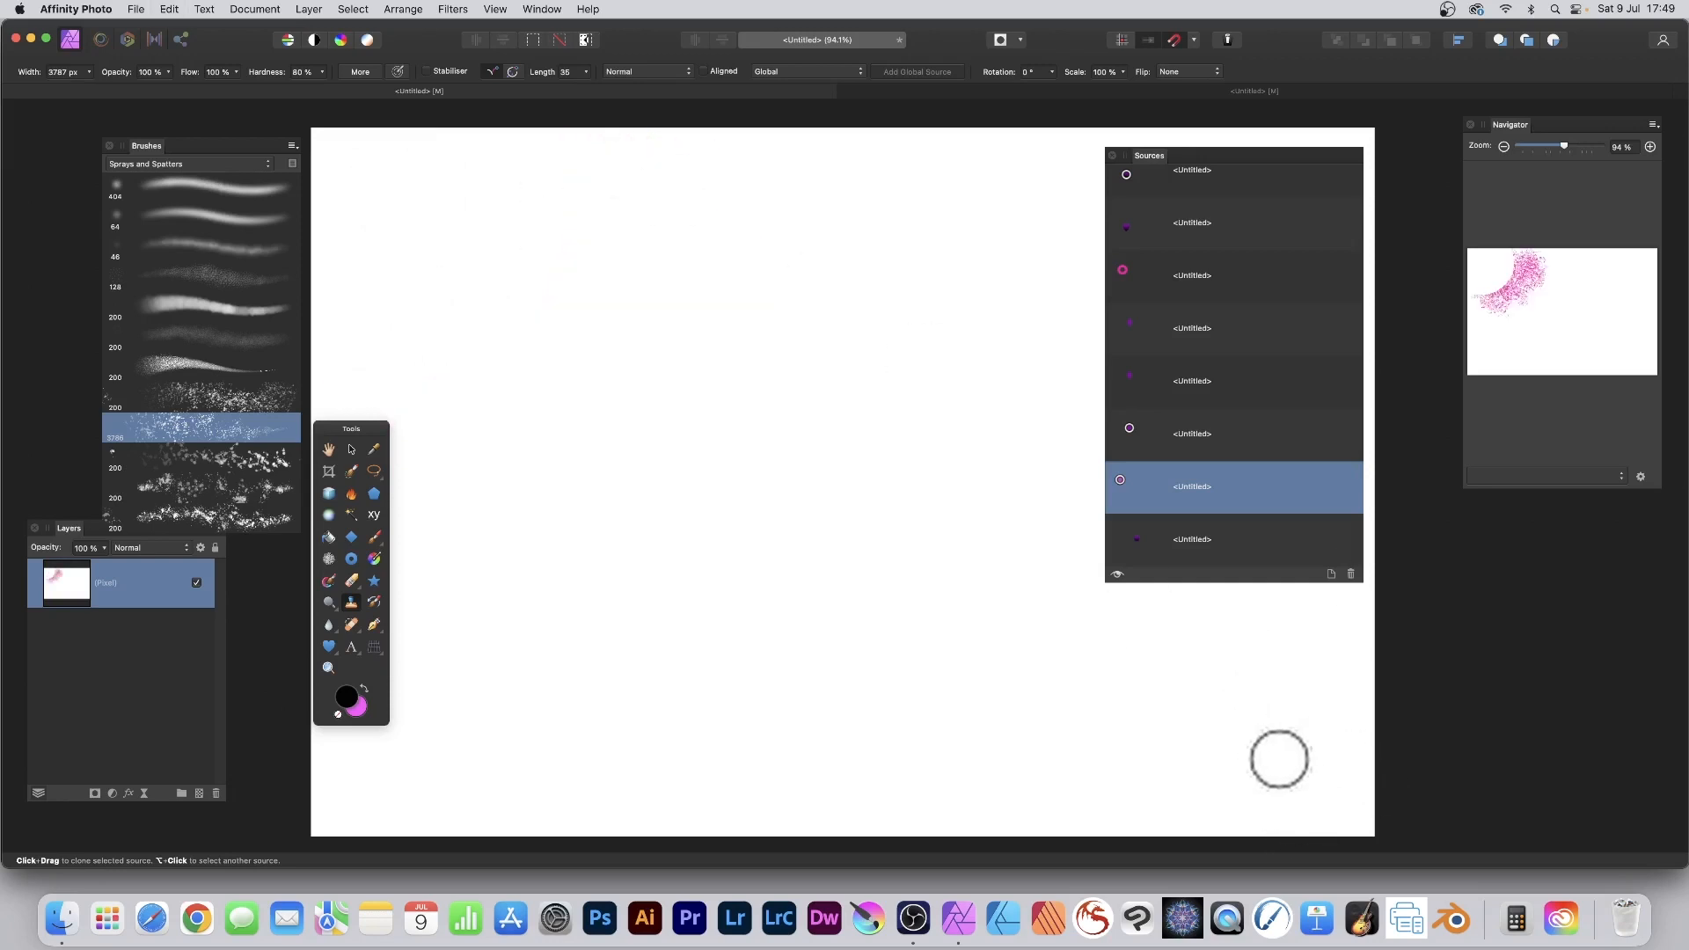
Clone part of the pink ring at 100% scale into the lower-right area of the canvas
mouse_move(1350, 836)
left_mouse_down()
mouse_move(1046, 598)
mouse_move(1035, 672)
mouse_move(1022, 527)
mouse_move(1052, 400)
mouse_move(1208, 499)
mouse_move(1056, 652)
mouse_move(889, 633)
mouse_move(944, 751)
left_mouse_up()
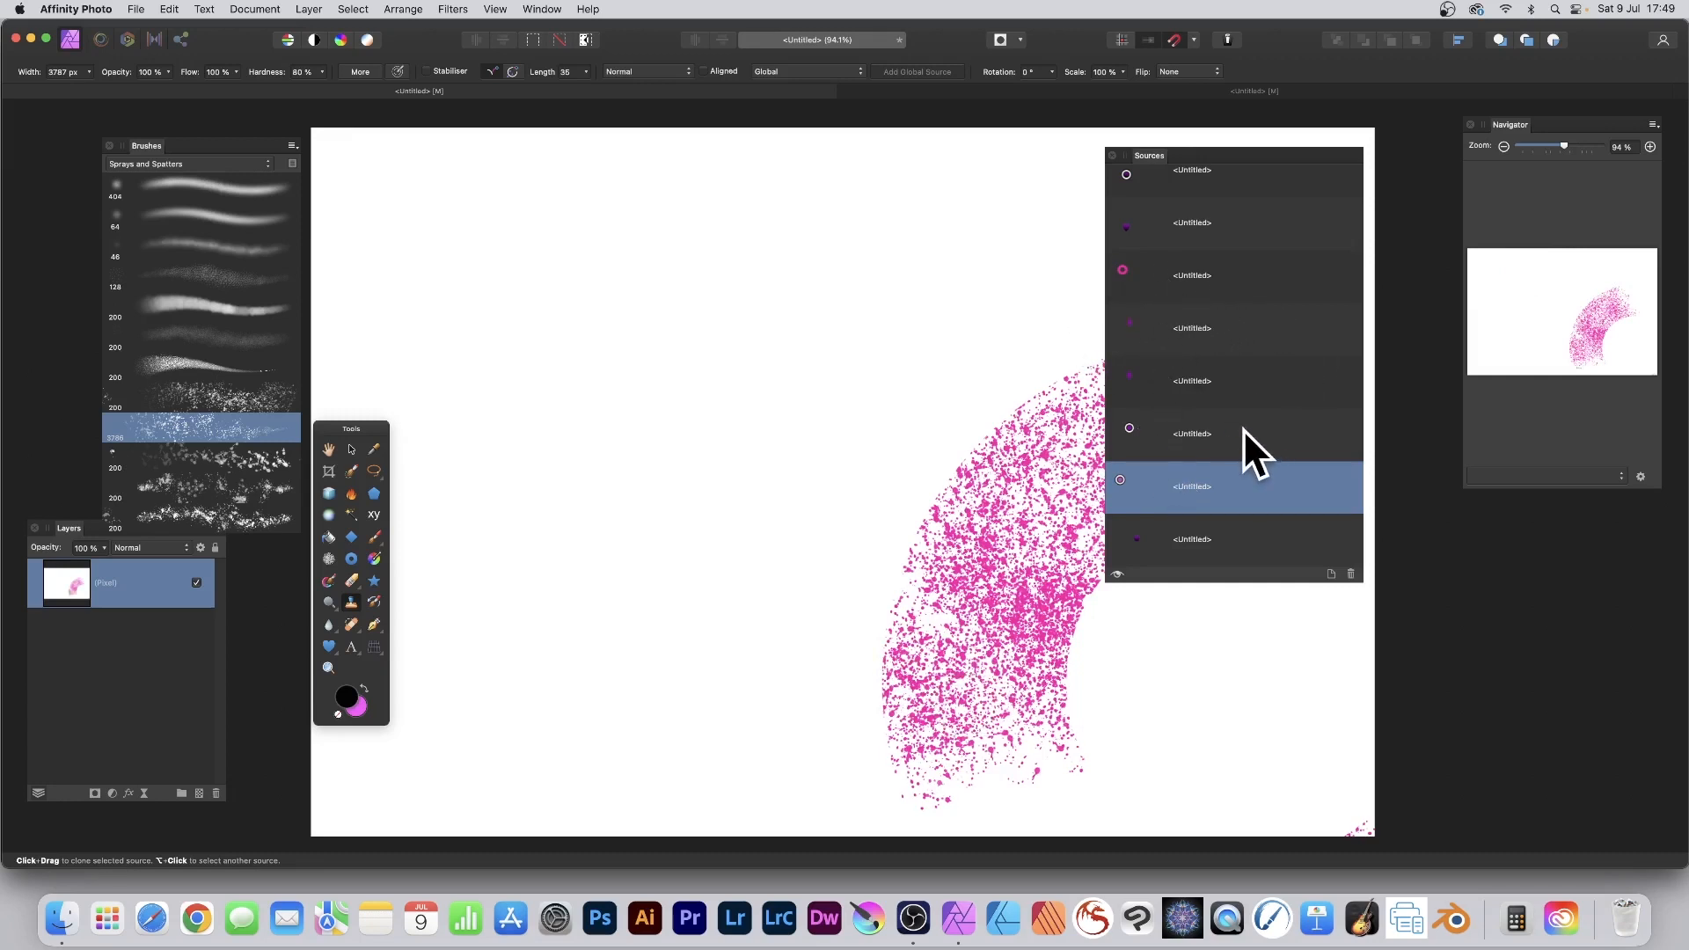
Select the purple diamond source below the pink ring source and set its clone origin near the diamond's centre
left_click(1138, 330)
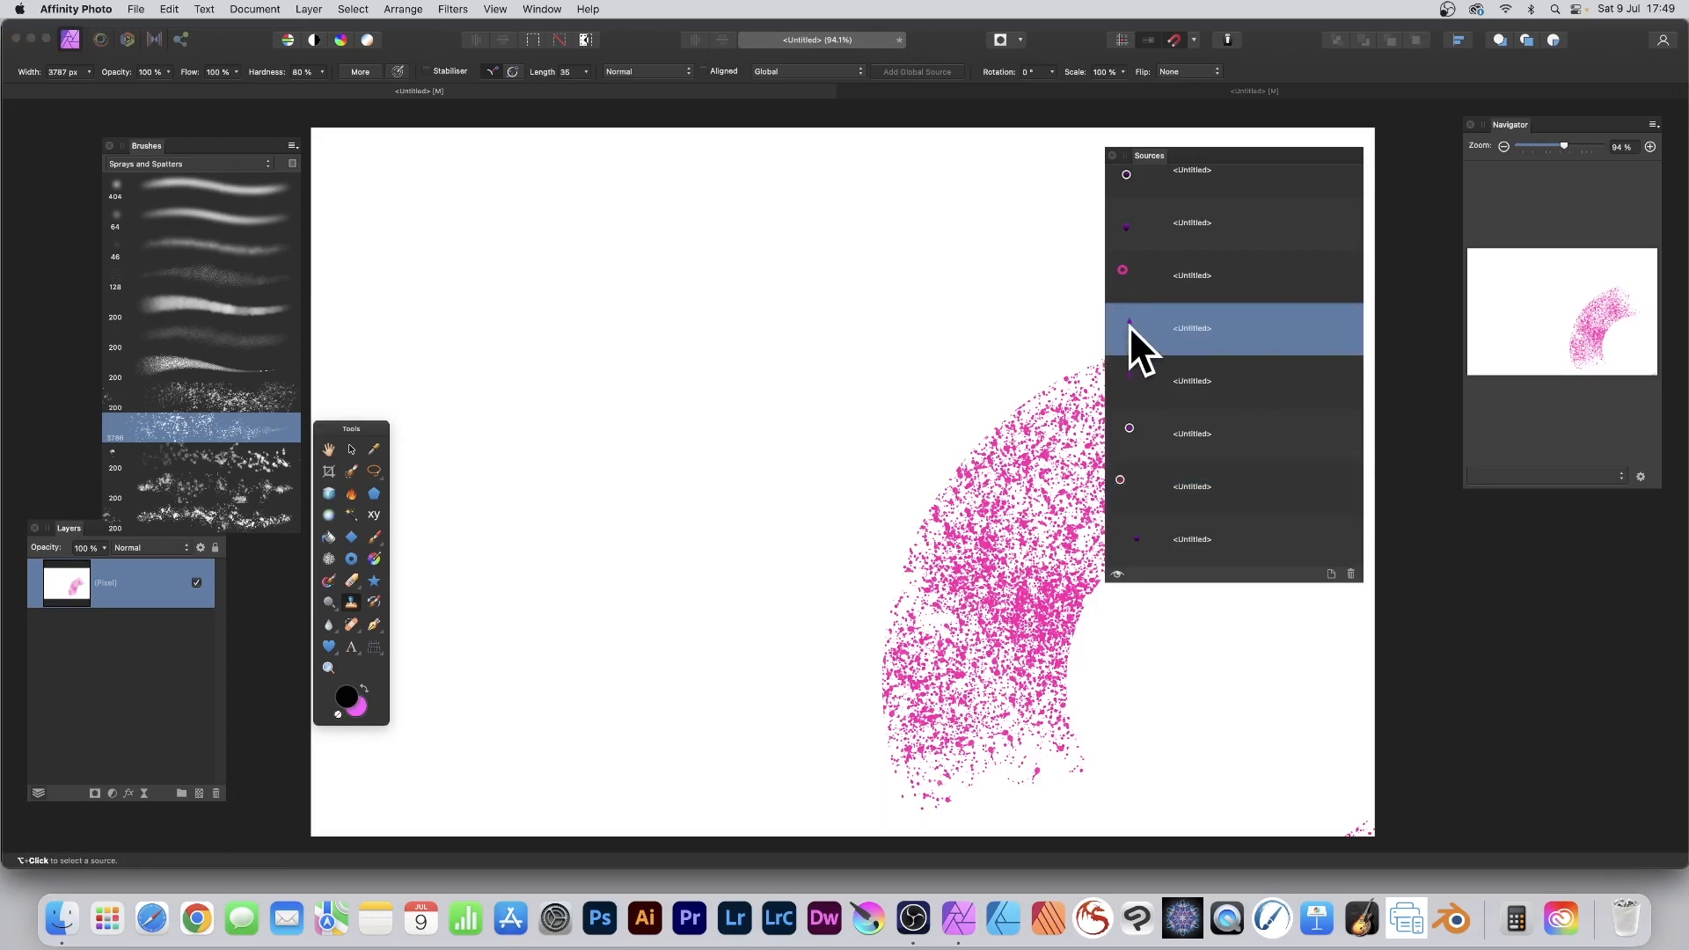
double_click(1128, 326)
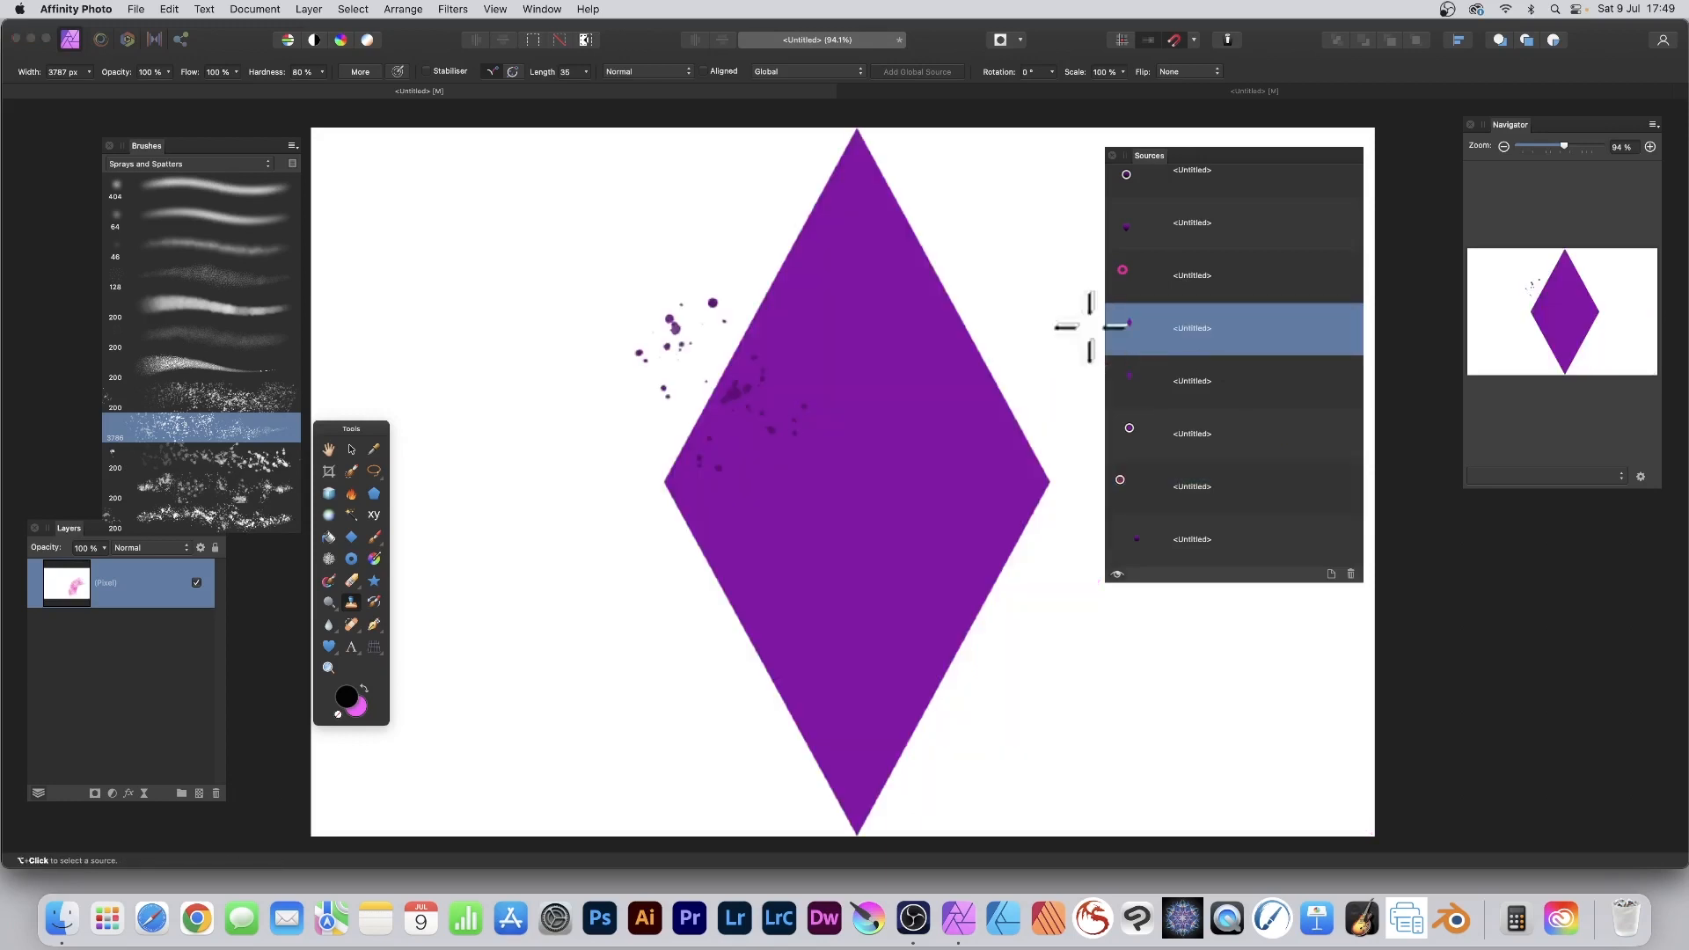
left_click(851, 444, "alt")
Clone the purple diamond at 100% scale onto the canvas, beside the partial pink ring
key("Tab")
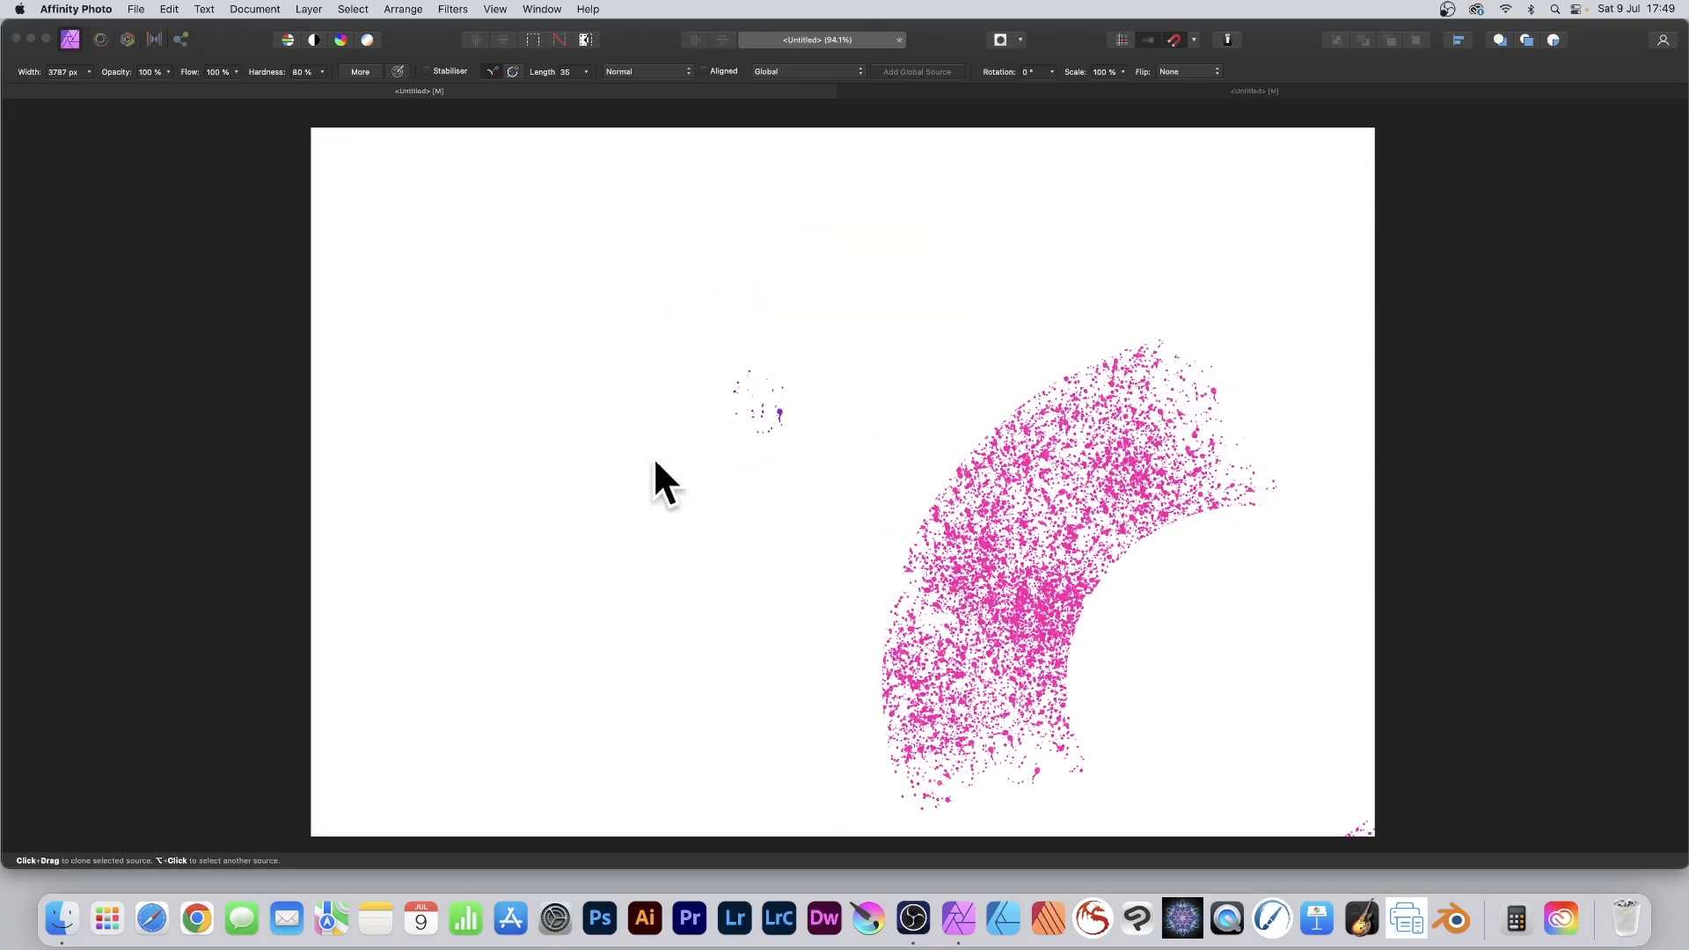
key("Tab")
mouse_move(742, 404)
left_mouse_down()
mouse_move(723, 357)
mouse_move(784, 460)
mouse_move(827, 484)
mouse_move(807, 177)
mouse_move(762, 202)
mouse_move(788, 584)
mouse_move(594, 409)
mouse_move(709, 754)
mouse_move(572, 326)
mouse_move(695, 150)
left_mouse_up()
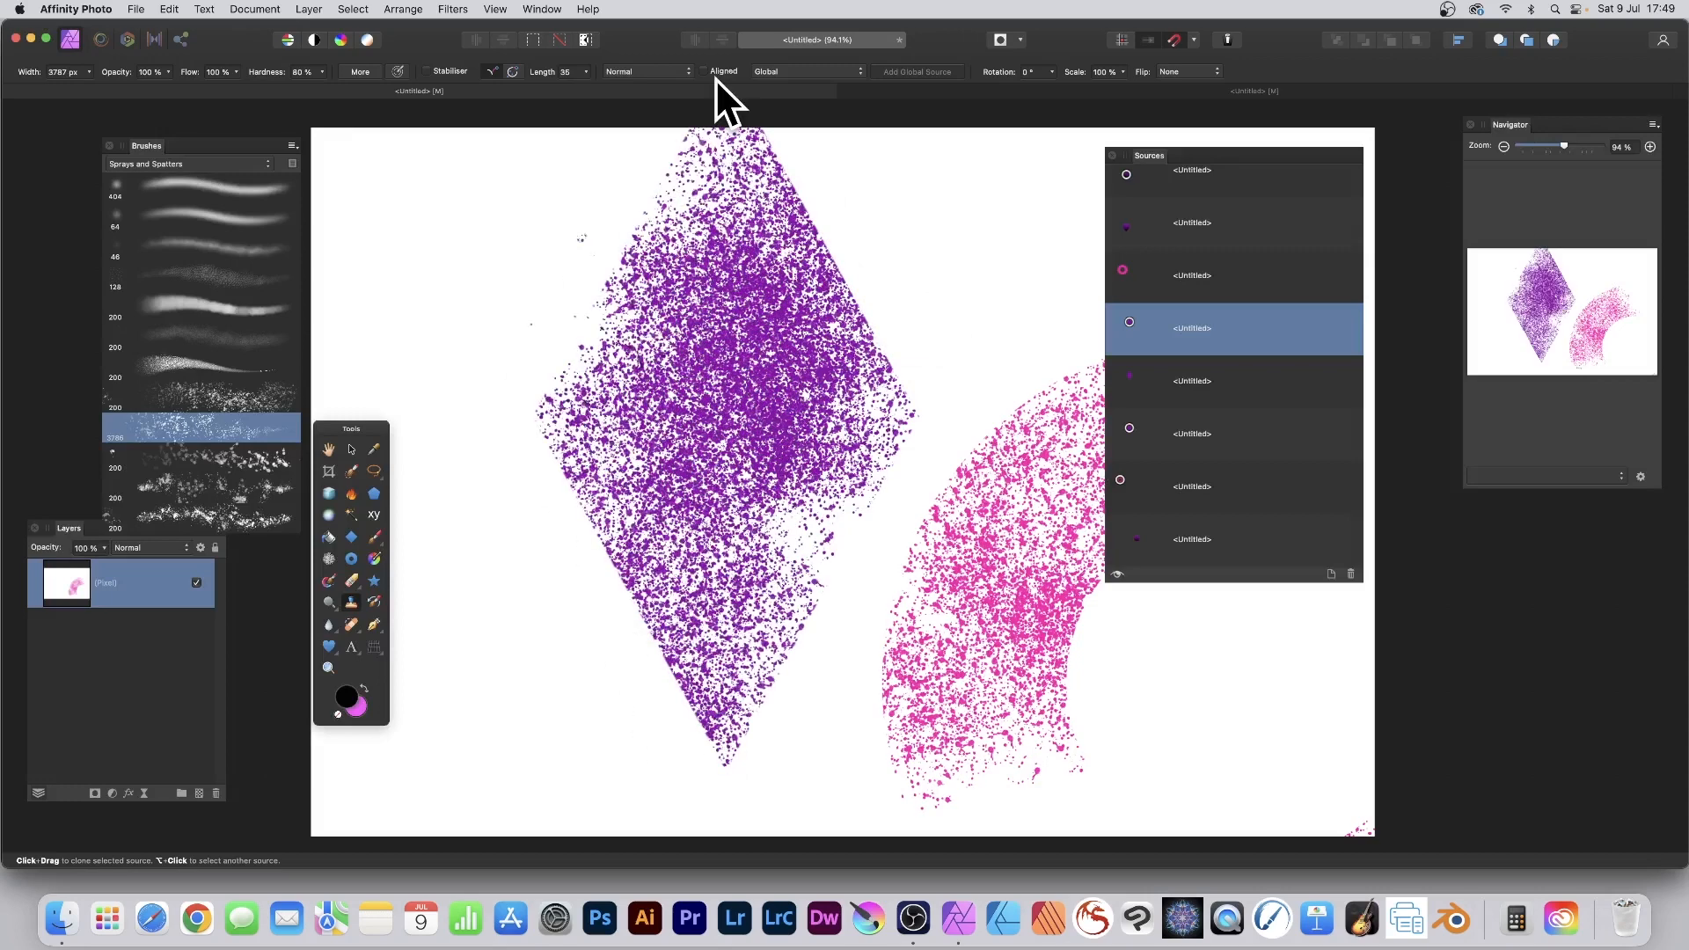
Set the clone scale to 20% and paint three small purple diamonds around the large one
left_click(1122, 72)
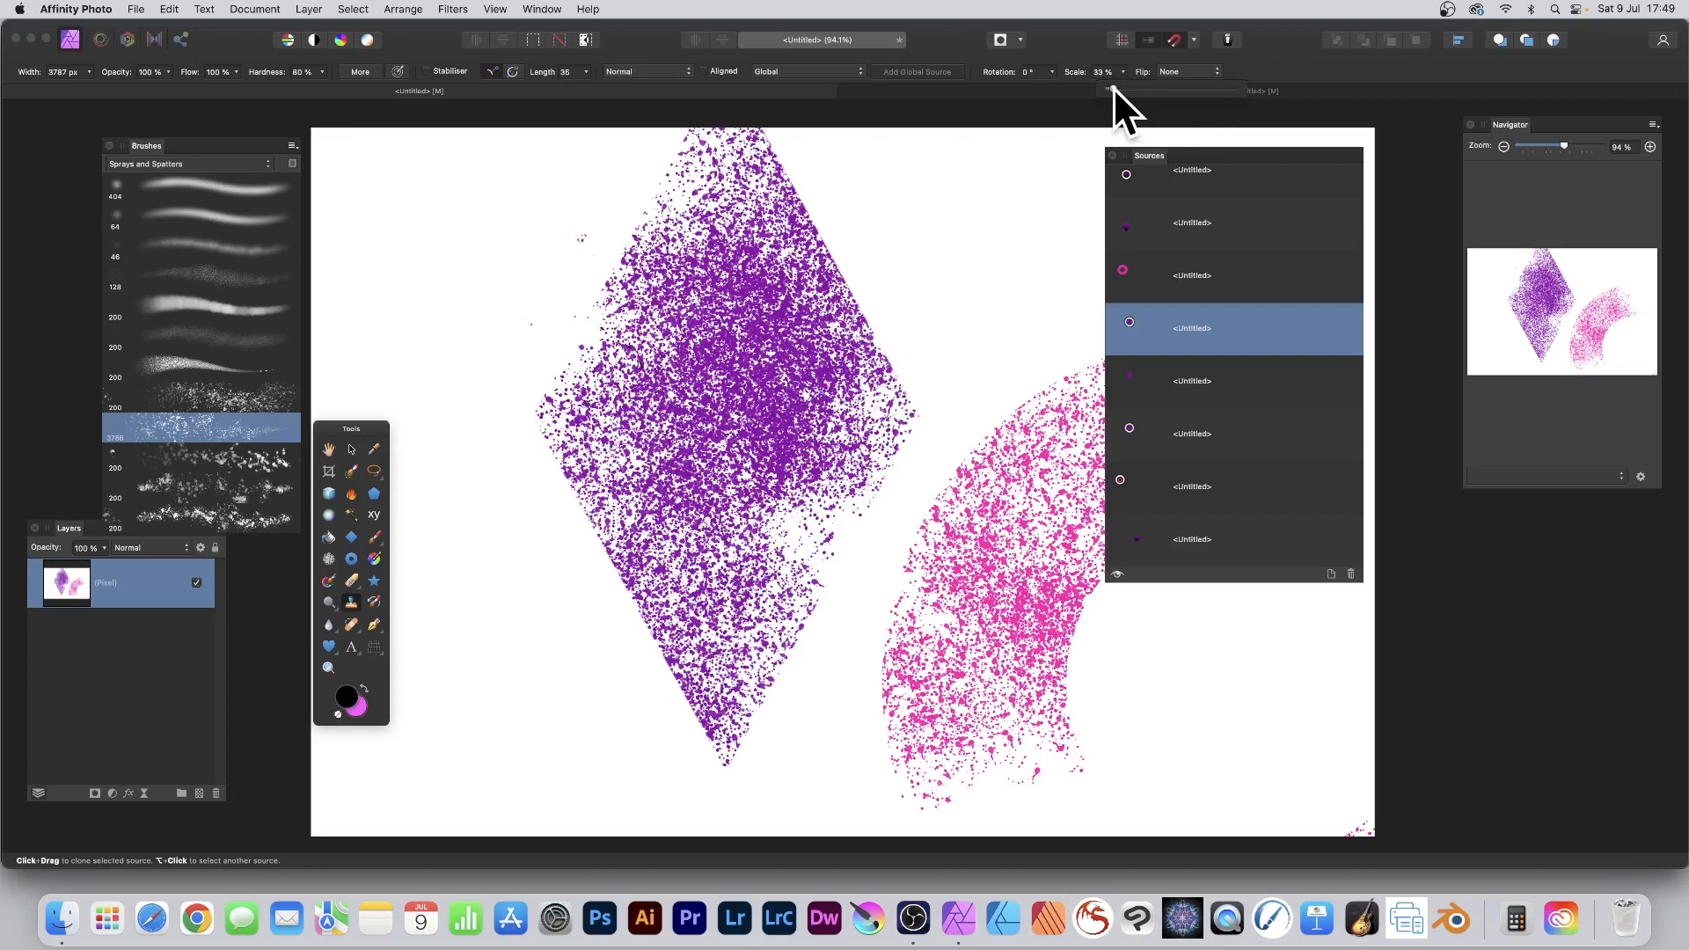
mouse_move(1042, 350)
left_mouse_down()
mouse_move(1116, 366)
mouse_move(973, 283)
mouse_move(1057, 214)
left_mouse_up()
mouse_move(519, 255)
left_mouse_down()
mouse_move(543, 272)
mouse_move(446, 340)
mouse_move(445, 132)
mouse_move(444, 184)
left_mouse_up()
mouse_move(411, 461)
left_mouse_down()
mouse_move(475, 403)
mouse_move(366, 345)
mouse_move(426, 463)
left_mouse_up()
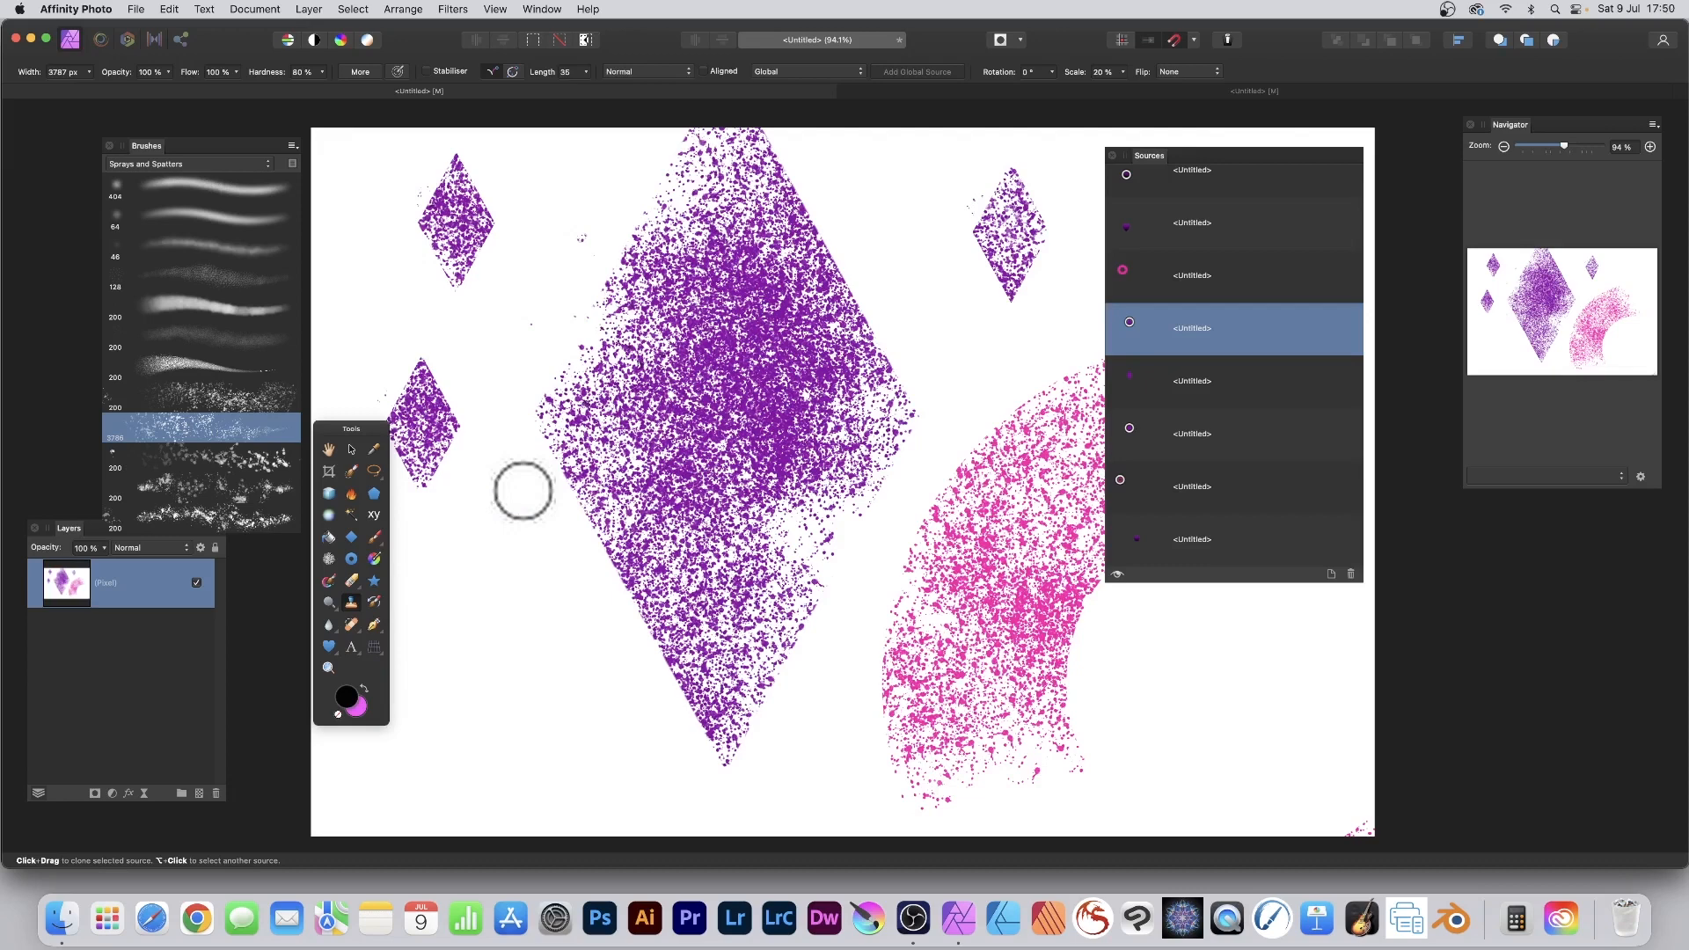
Select the pink star source and clone two small spattered stars beside the small purple diamonds near the canvas top
left_click(1185, 480)
scroll(1184, 477, "up", 5)
left_click(1149, 278)
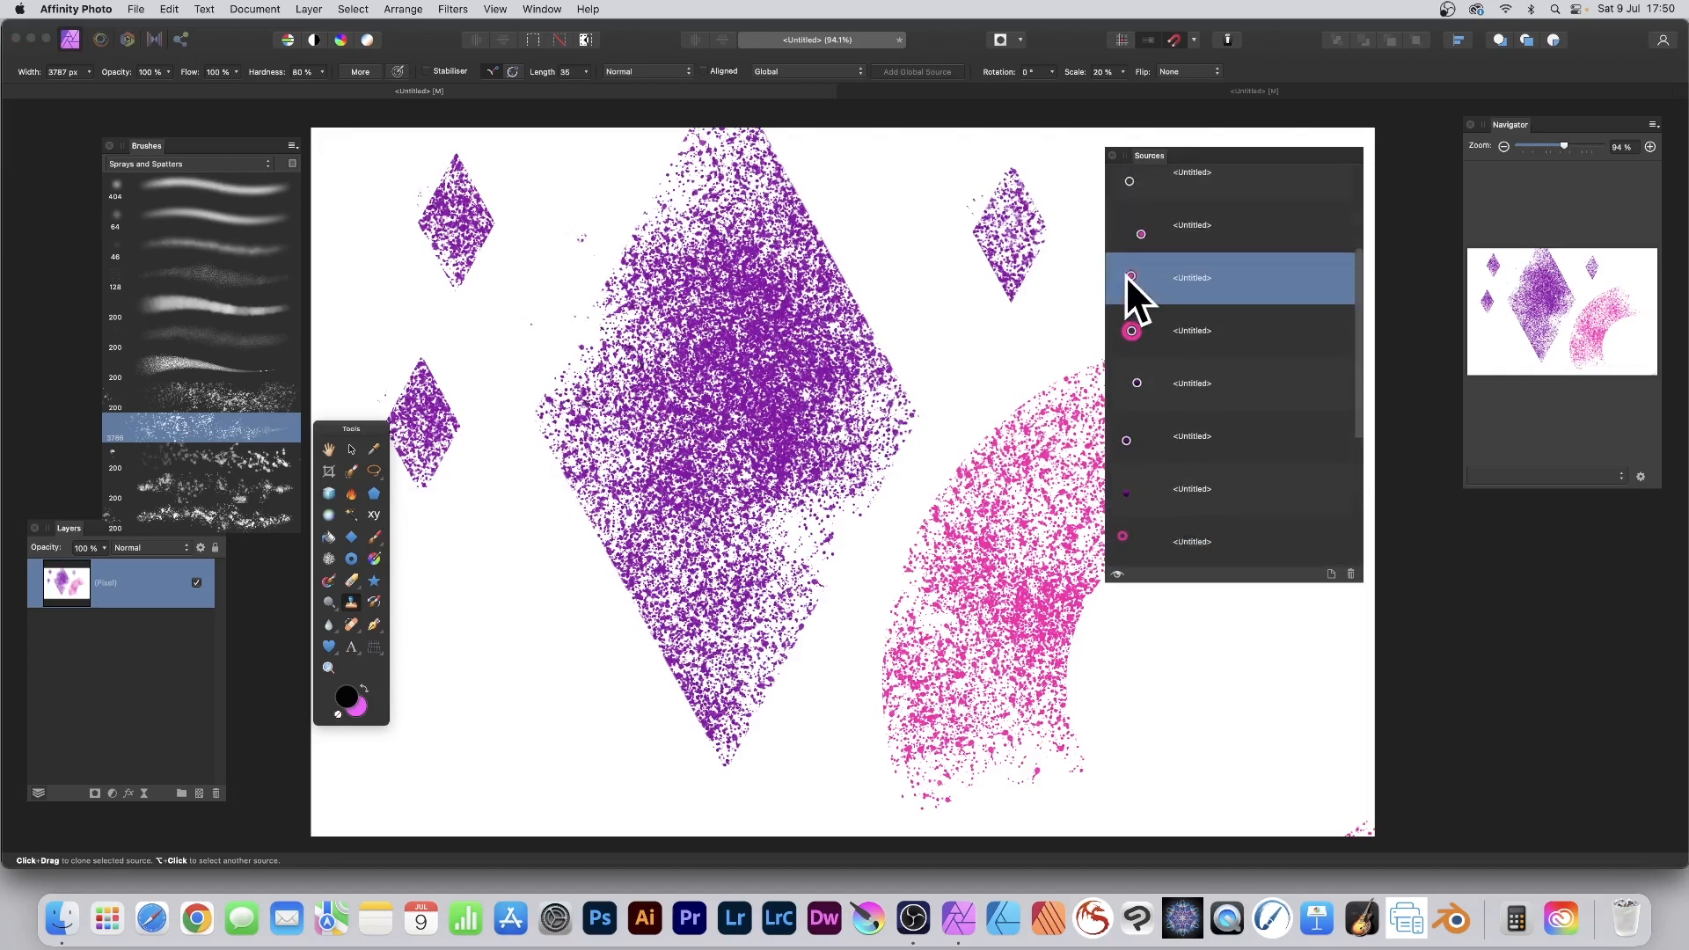
mouse_move(863, 211)
left_mouse_down()
mouse_move(803, 188)
mouse_move(867, 150)
left_mouse_up()
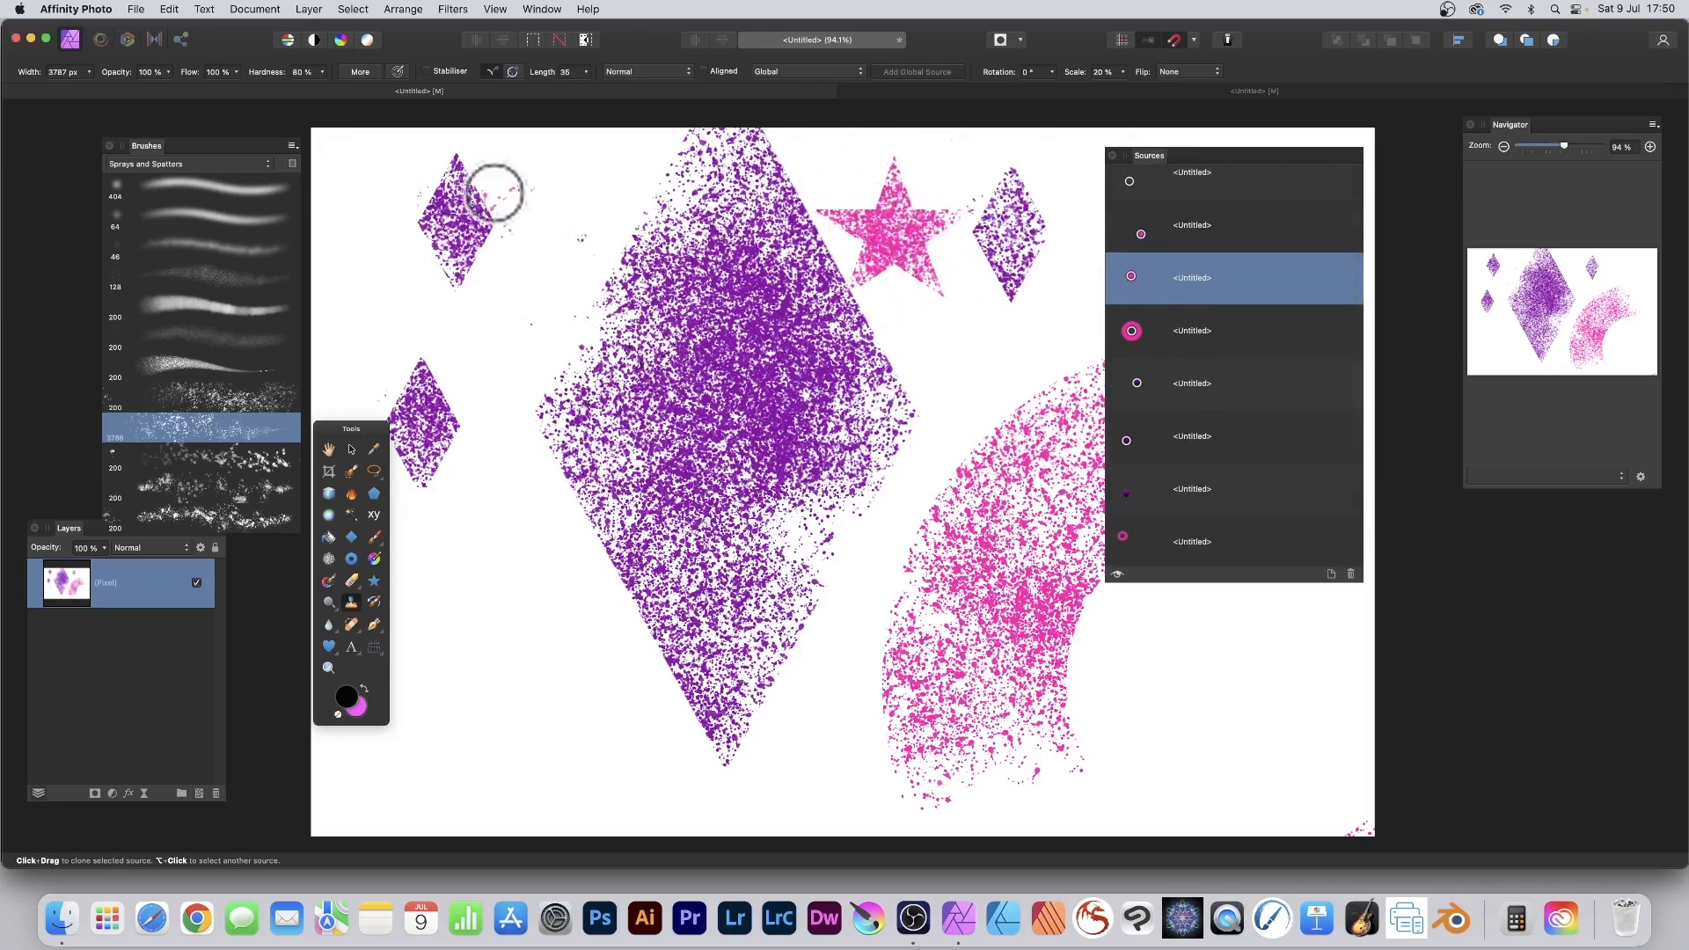
mouse_move(493, 184)
left_mouse_down()
mouse_move(633, 265)
mouse_move(543, 162)
mouse_move(492, 202)
left_mouse_up()
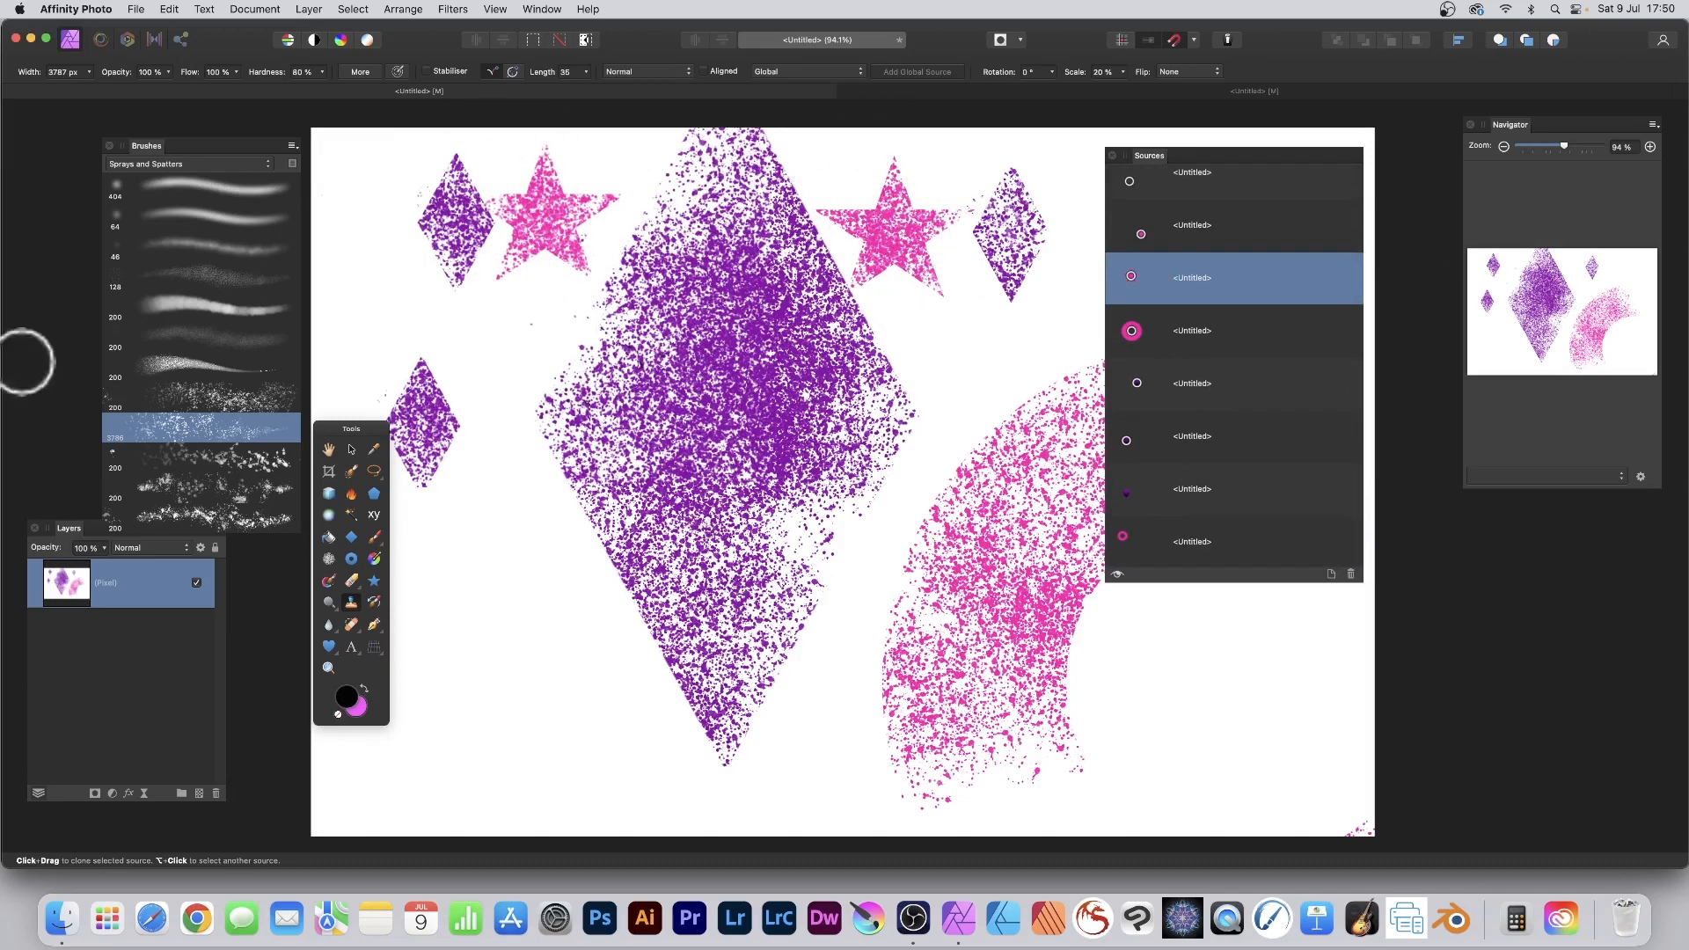
Switch to the soft 64 px brush and clone three pink stars, two at the lower left of the canvas and one at the upper right
left_click(165, 357)
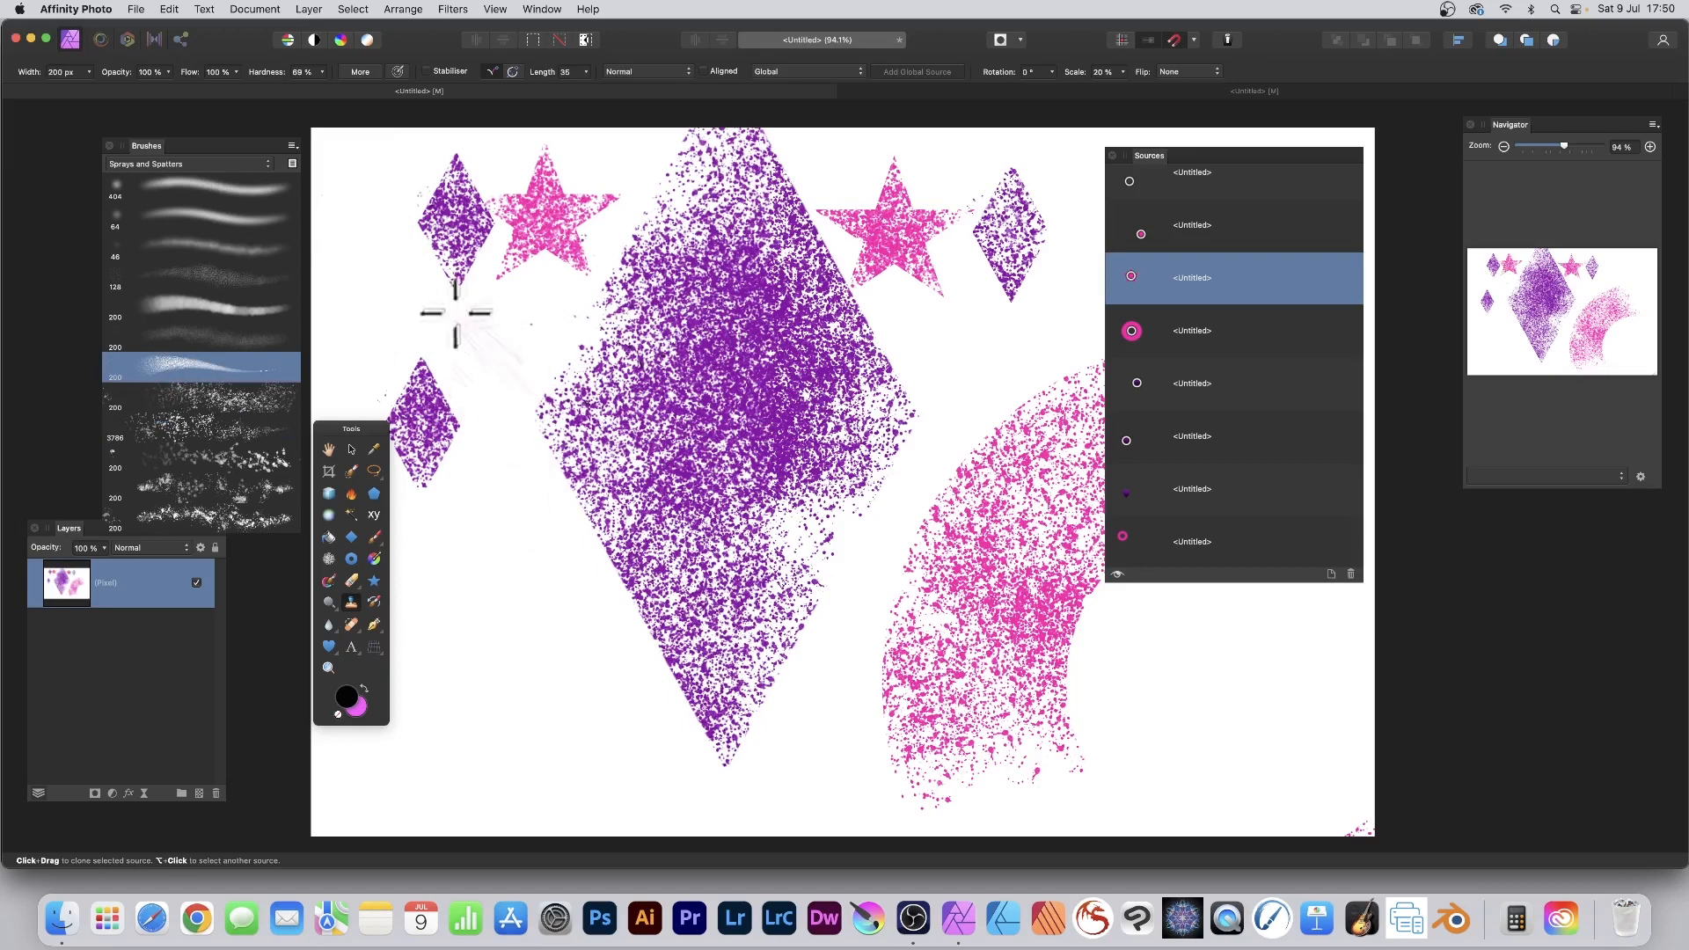
left_click(177, 218)
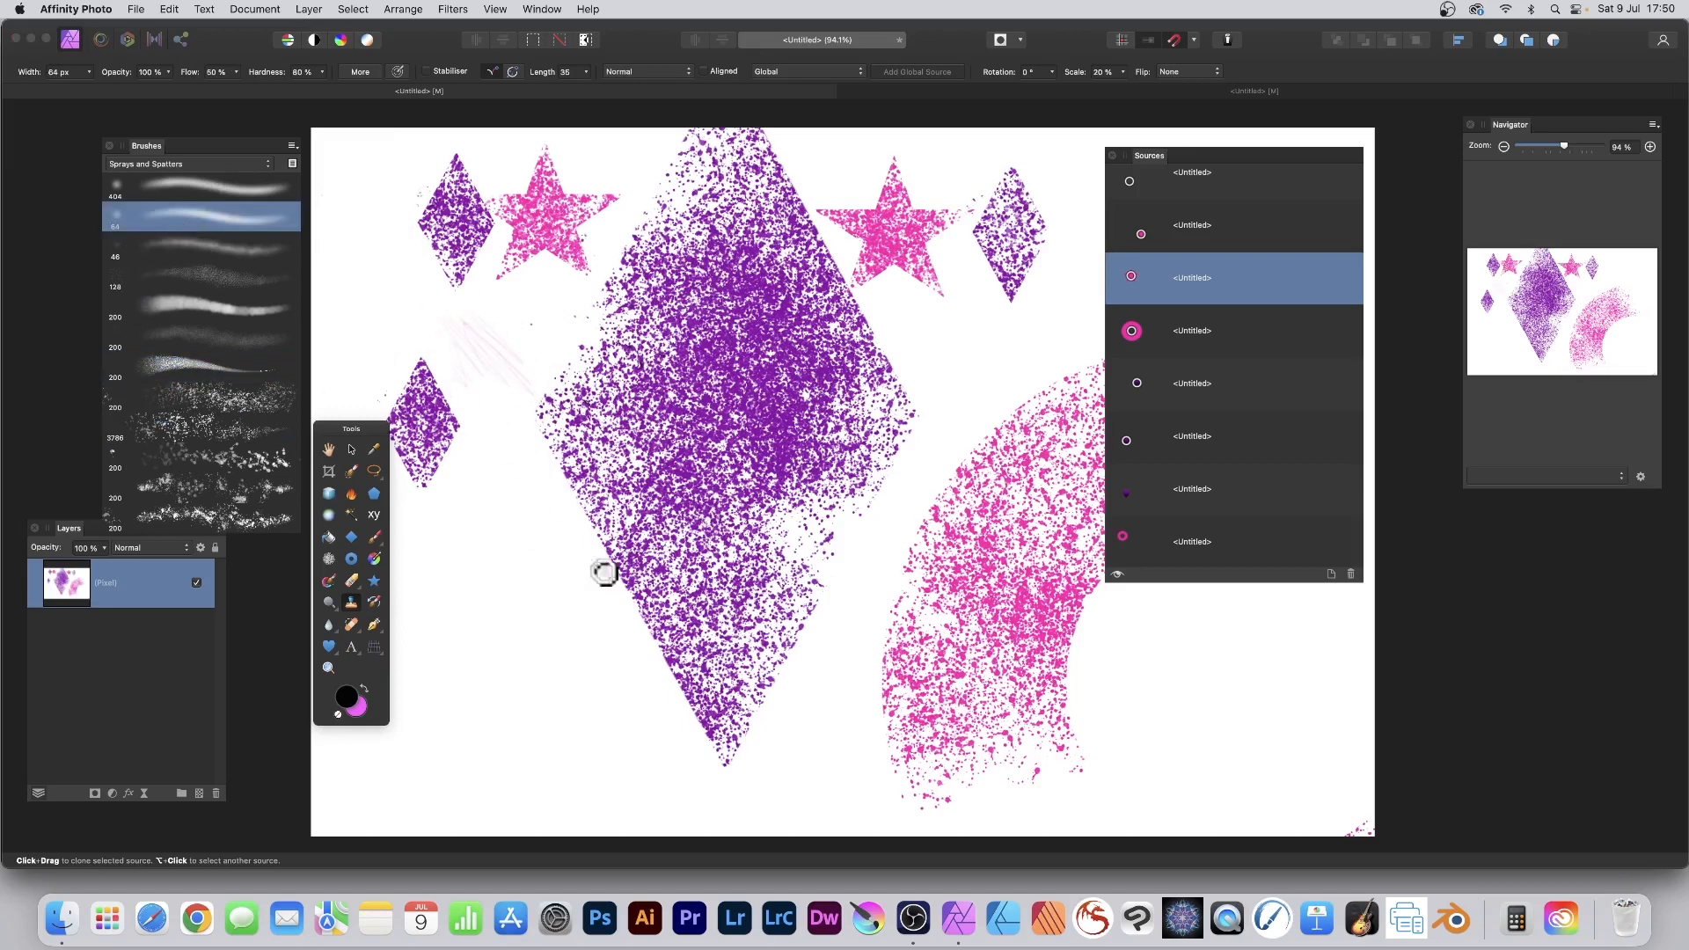
mouse_move(607, 572)
left_mouse_down()
mouse_move(507, 496)
mouse_move(584, 687)
mouse_move(484, 564)
mouse_move(607, 596)
mouse_move(530, 454)
mouse_move(542, 406)
mouse_move(537, 732)
mouse_move(575, 733)
mouse_move(531, 652)
mouse_move(616, 724)
mouse_move(525, 624)
mouse_move(526, 701)
mouse_move(467, 738)
mouse_move(441, 715)
left_mouse_up()
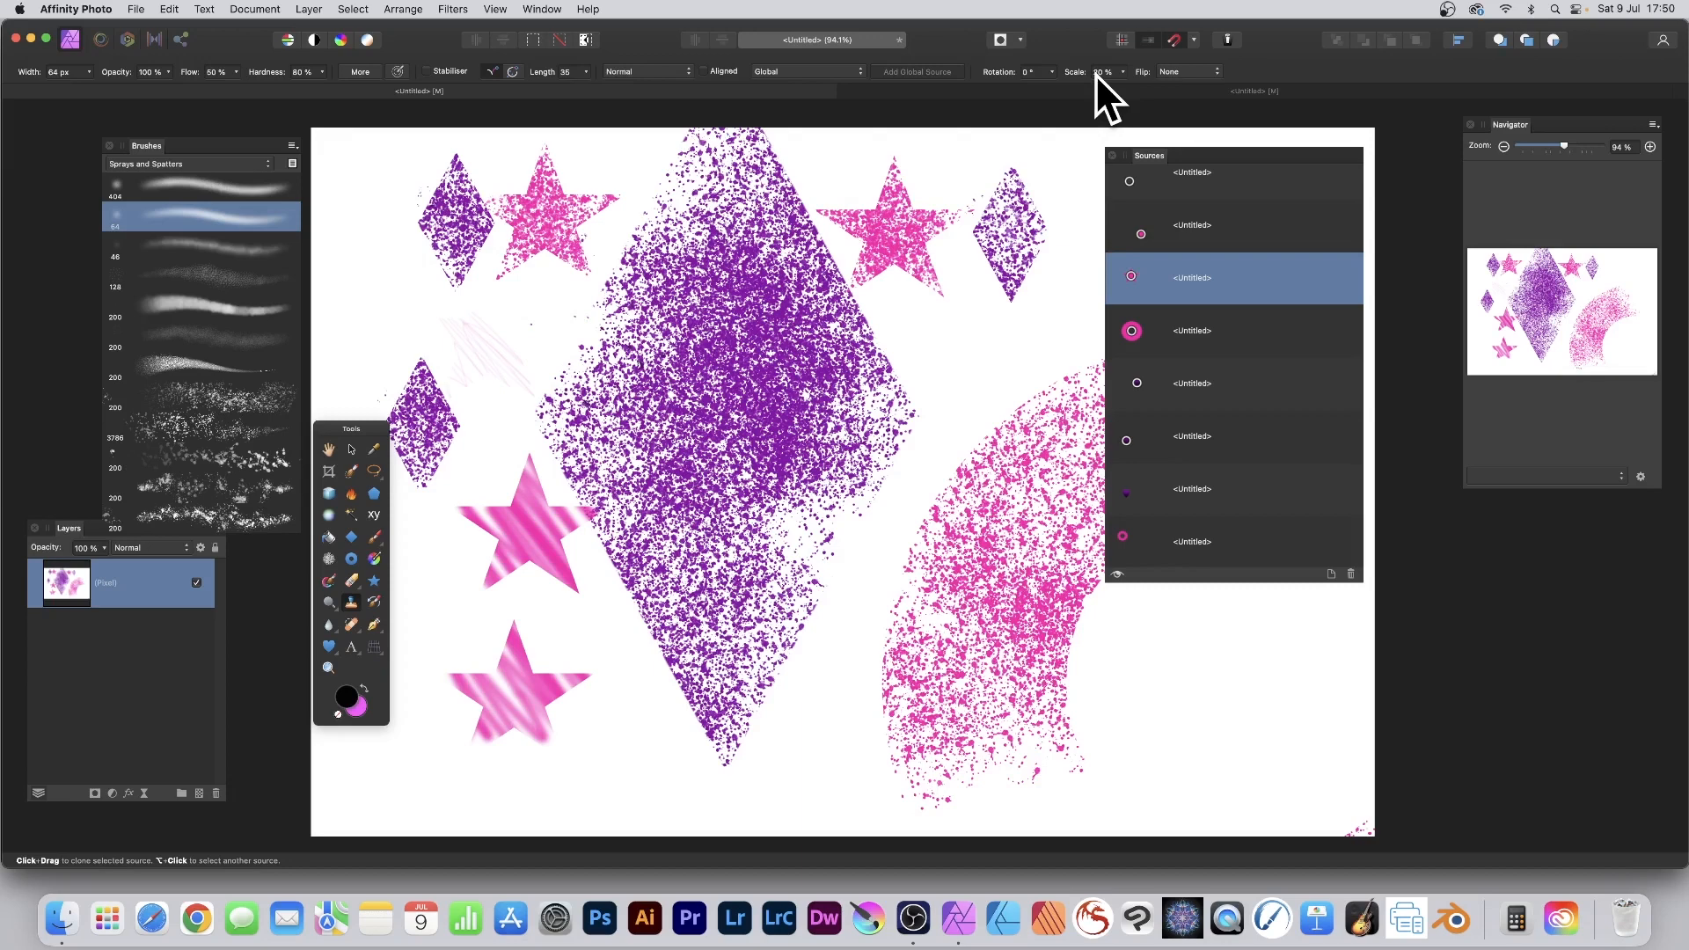
mouse_move(1025, 383)
left_mouse_down()
mouse_move(941, 345)
mouse_move(960, 326)
mouse_move(1035, 404)
mouse_move(1011, 317)
left_mouse_up()
Select the pink heart source and clone two hearts over the right and lower parts of the large purple diamond
left_click(1147, 233)
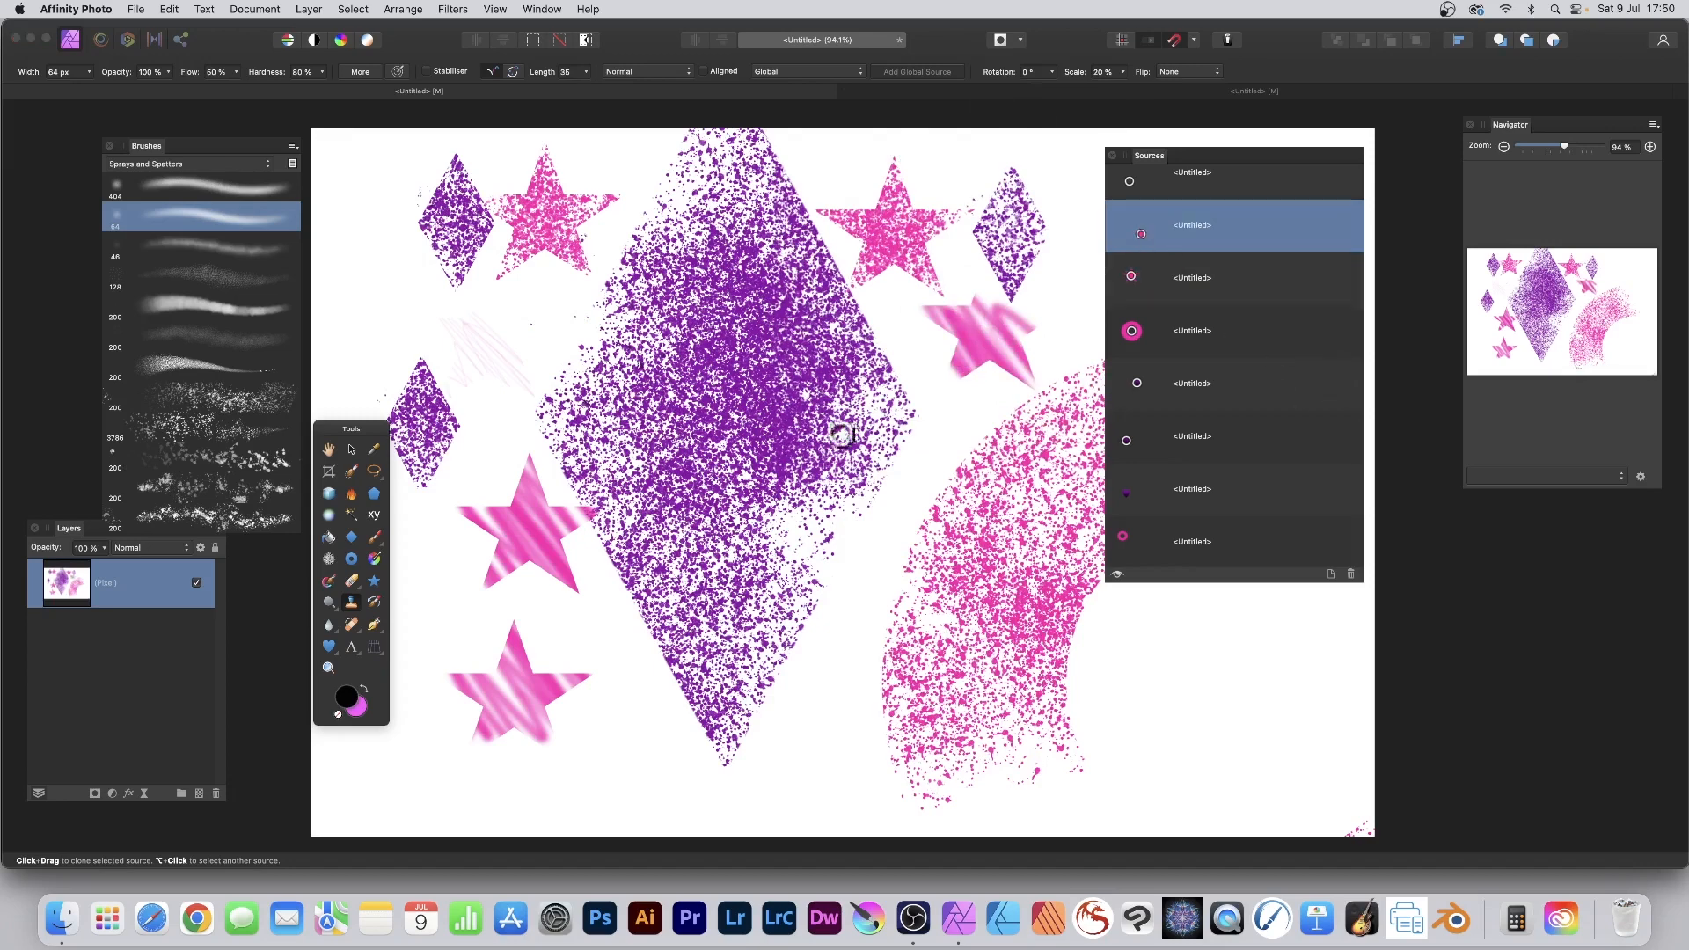
mouse_move(924, 482)
left_mouse_down()
mouse_move(947, 557)
mouse_move(978, 521)
mouse_move(912, 369)
mouse_move(913, 483)
mouse_move(884, 536)
left_mouse_up()
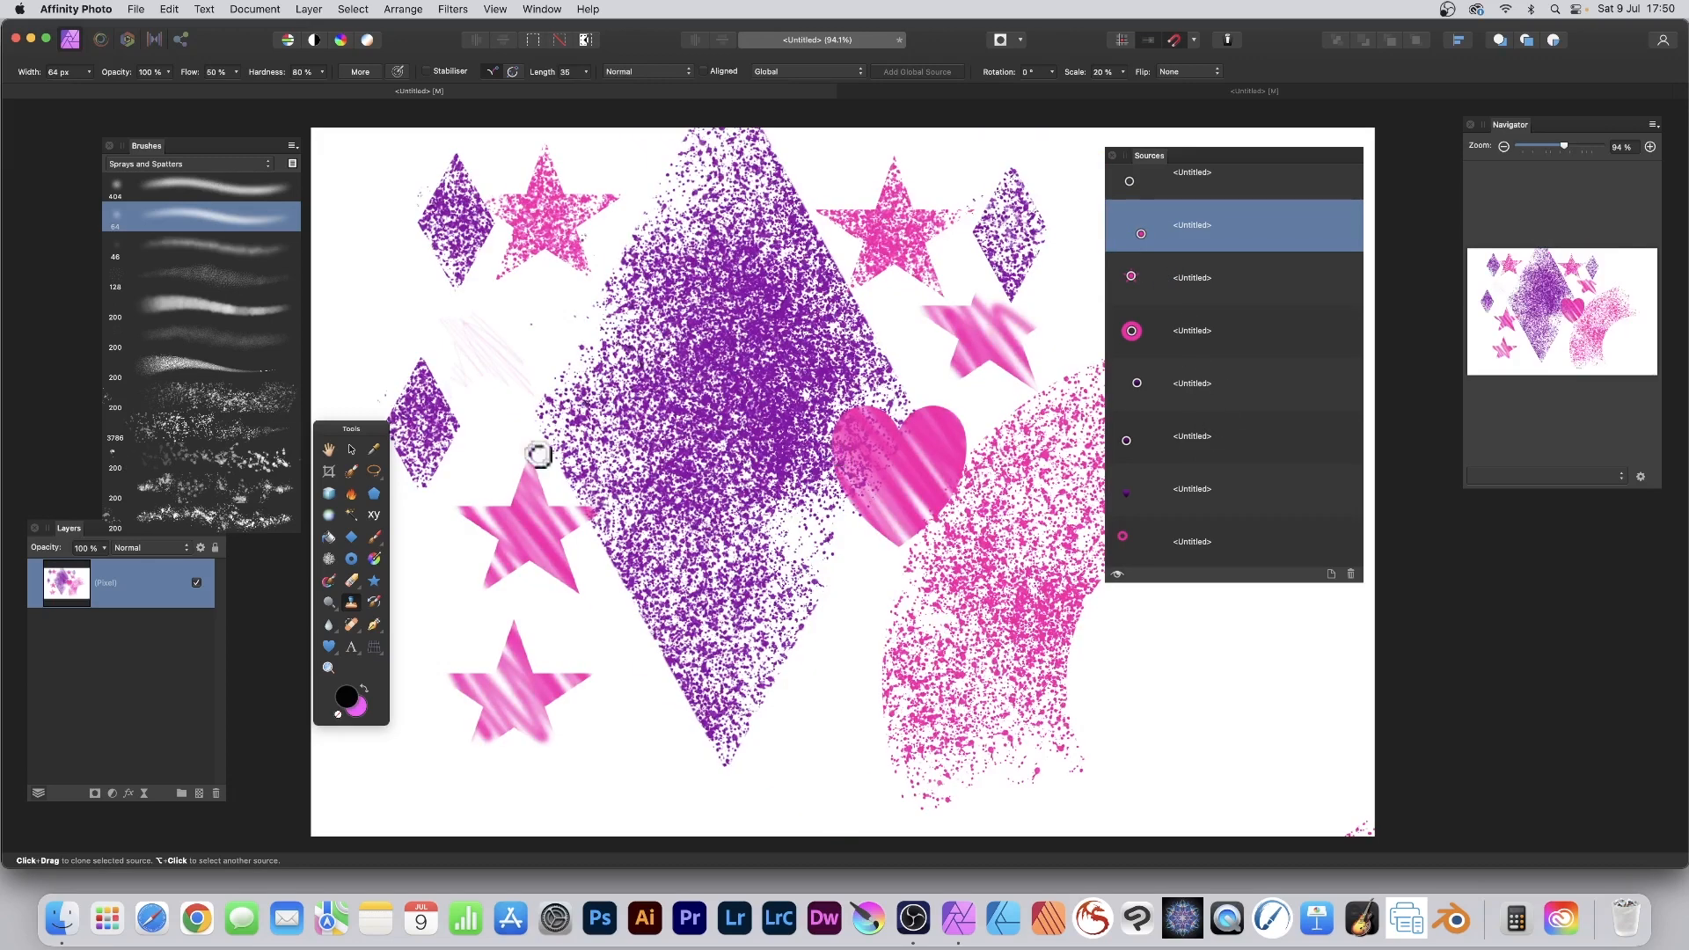
mouse_move(539, 452)
left_mouse_down()
mouse_move(854, 726)
mouse_move(784, 626)
mouse_move(837, 673)
mouse_move(826, 651)
mouse_move(756, 619)
mouse_move(805, 725)
mouse_move(688, 554)
mouse_move(682, 603)
mouse_move(754, 773)
left_mouse_up()
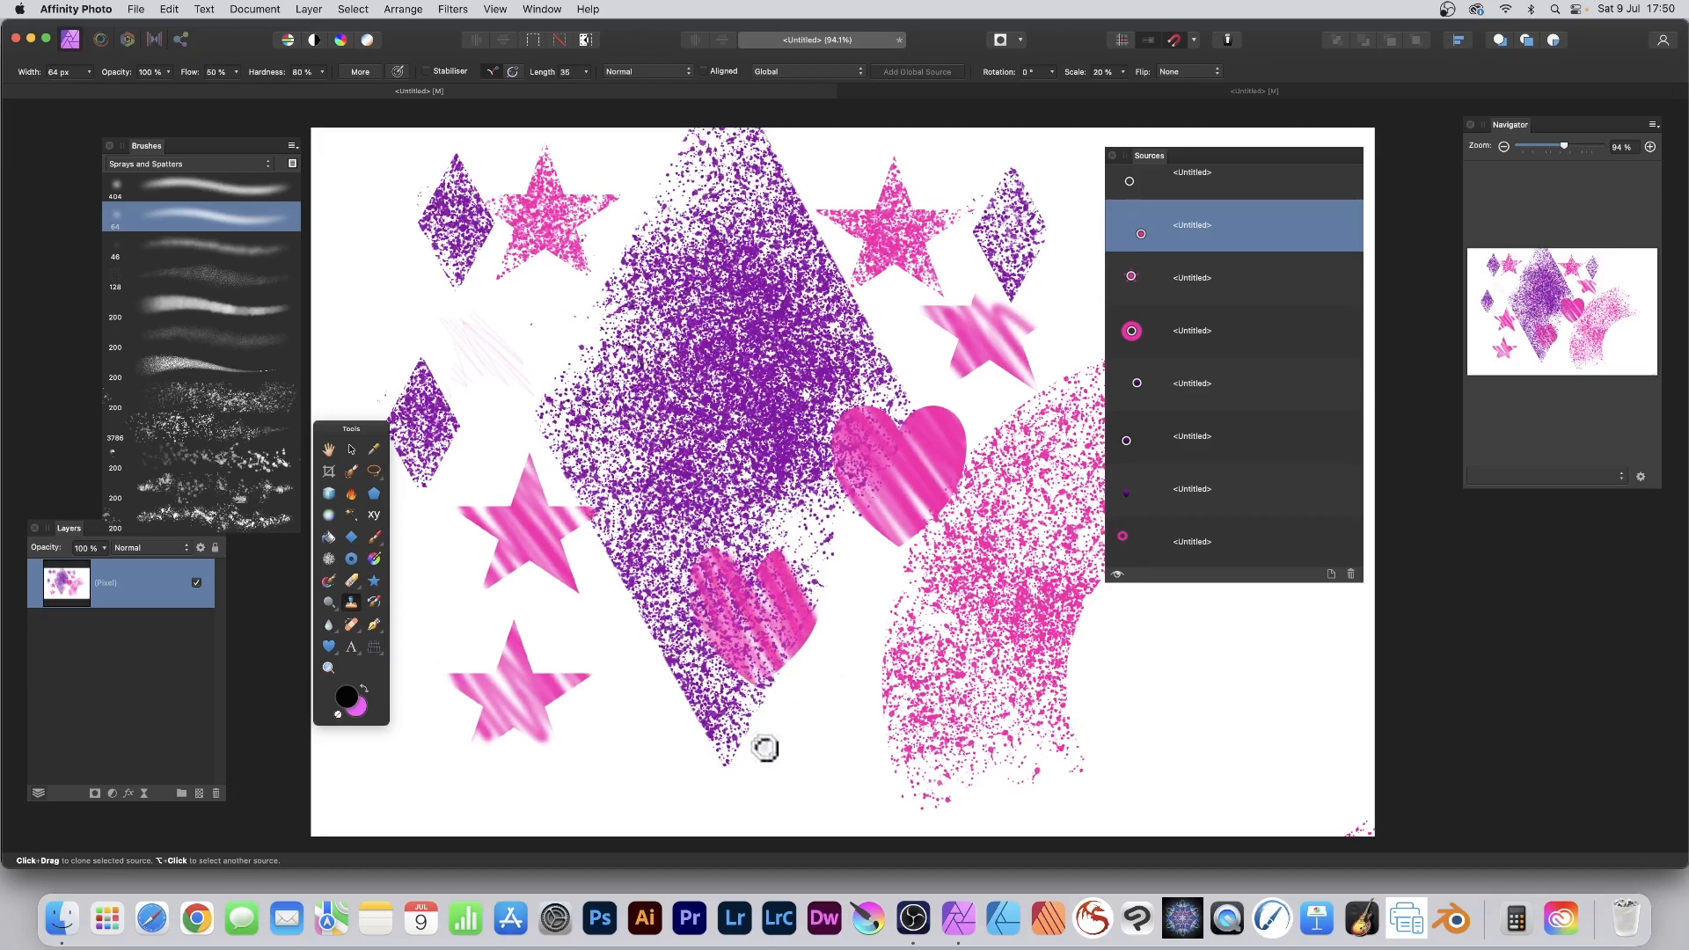